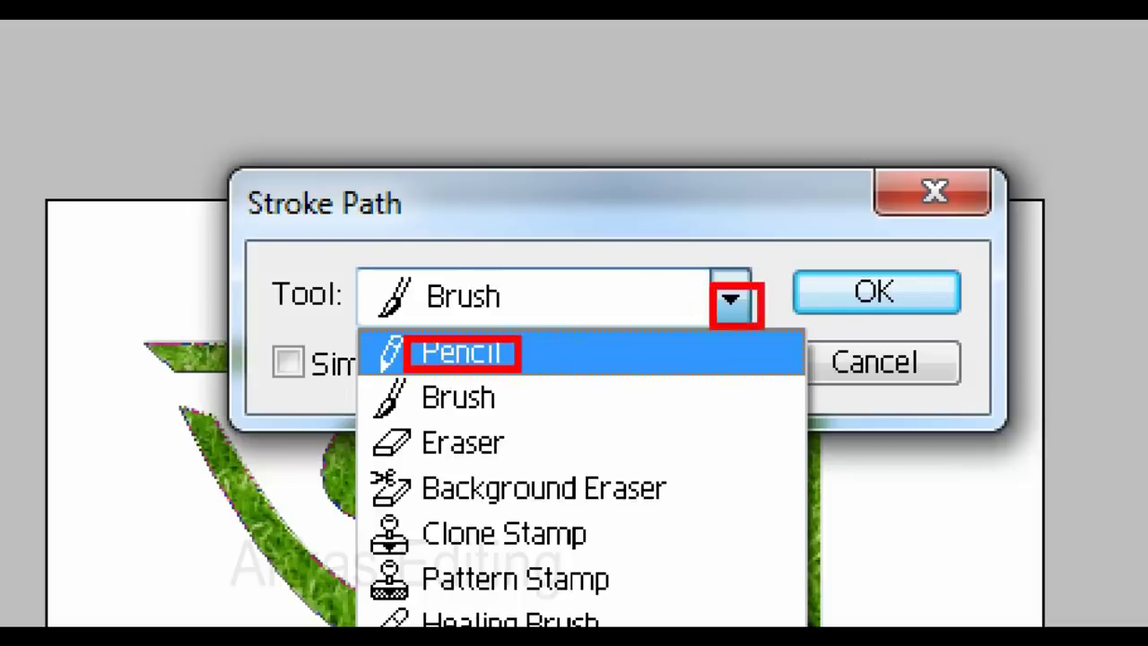
Stroke the আ work path with the grass brush, inspect it zoomed in, then delete the path
{"action": "left_click", "coordinate": [422, 396]}
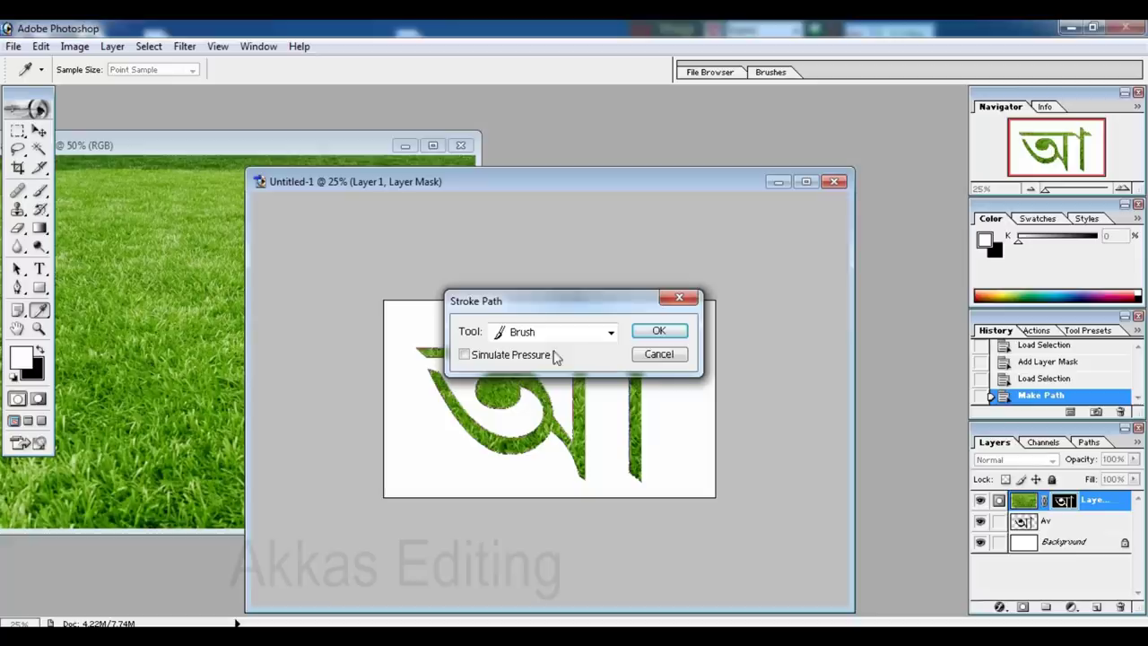
{"action": "left_click", "coordinate": [658, 330]}
{"action": "key", "text": "ctrl+plus"}
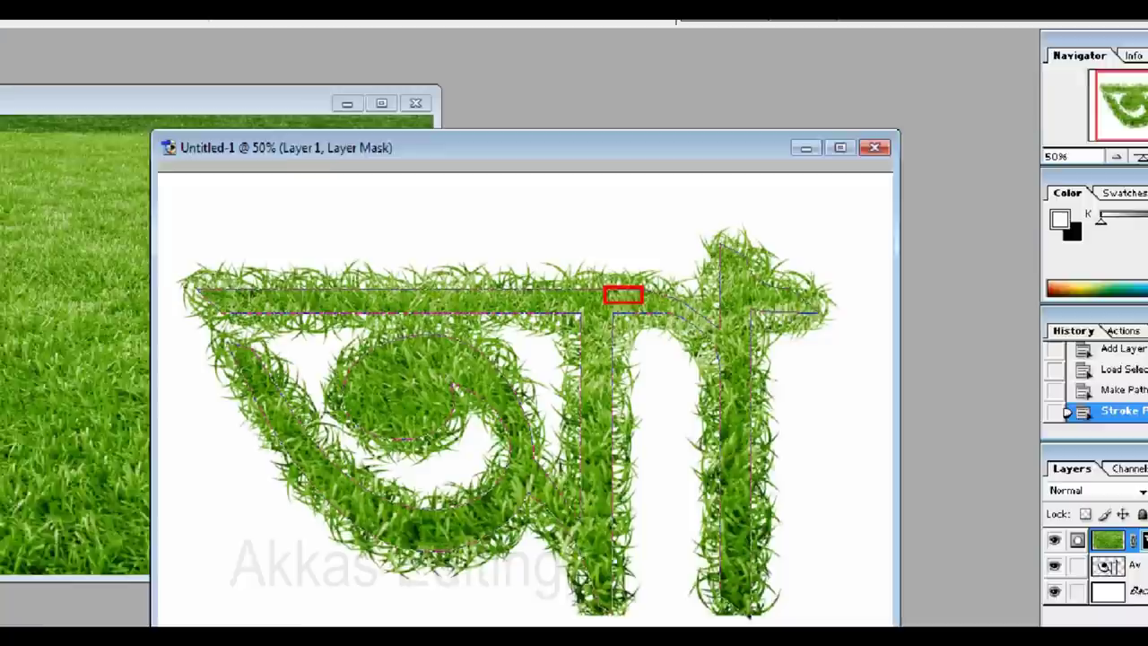
{"action": "key", "text": "Delete"}
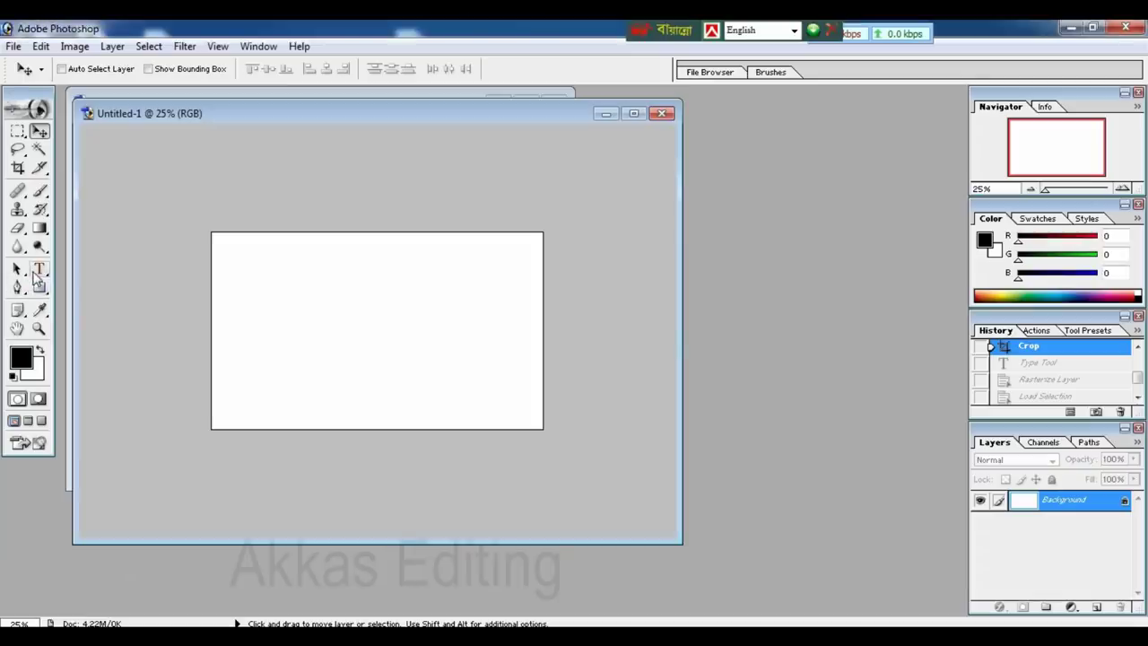
Type the Bengali letter আ on the canvas using the Bijoy Bengali layout and commit it
{"action": "left_click", "coordinate": [119, 244]}
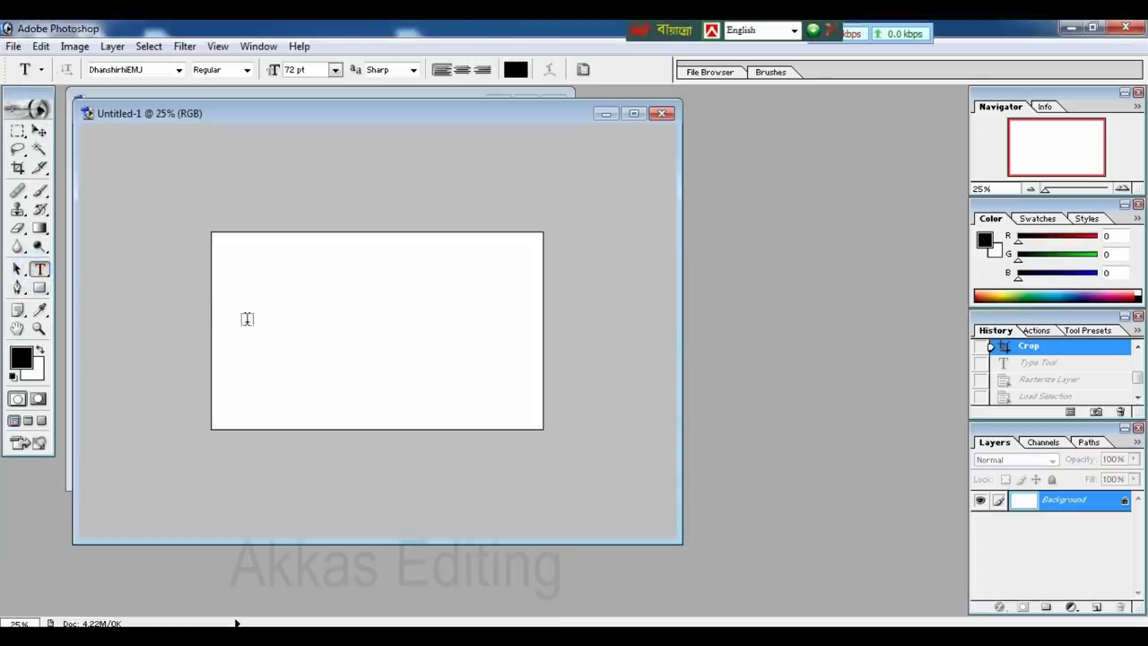
{"action": "left_click", "coordinate": [293, 330]}
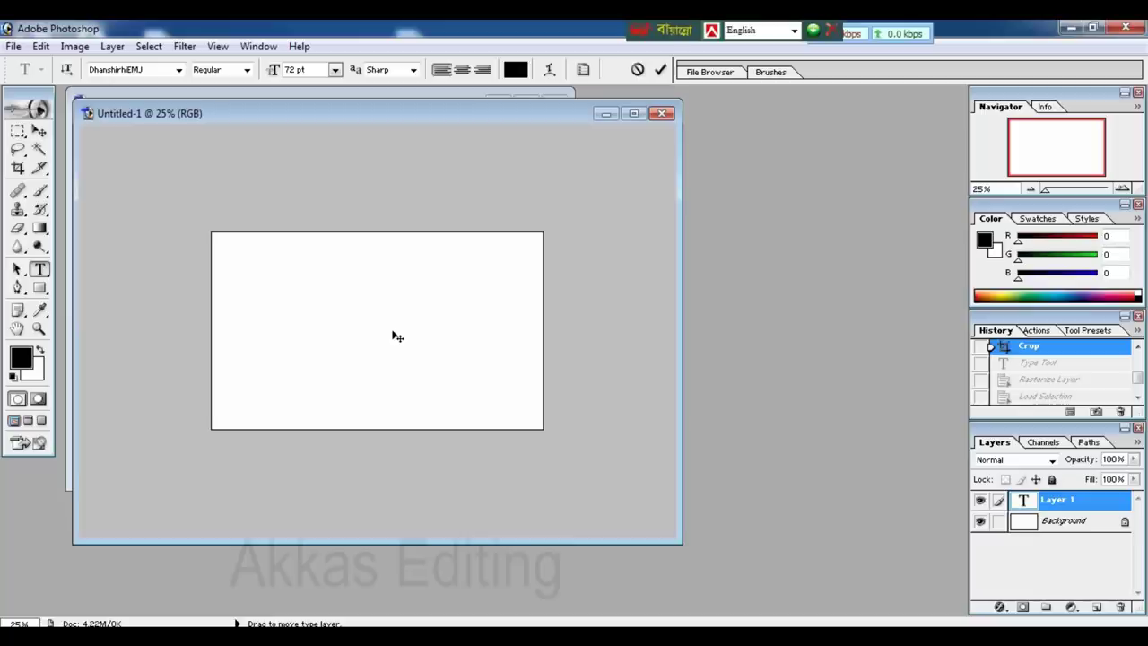
{"action": "key", "text": "ctrl+alt+b"}
{"action": "type", "text": "আ"}
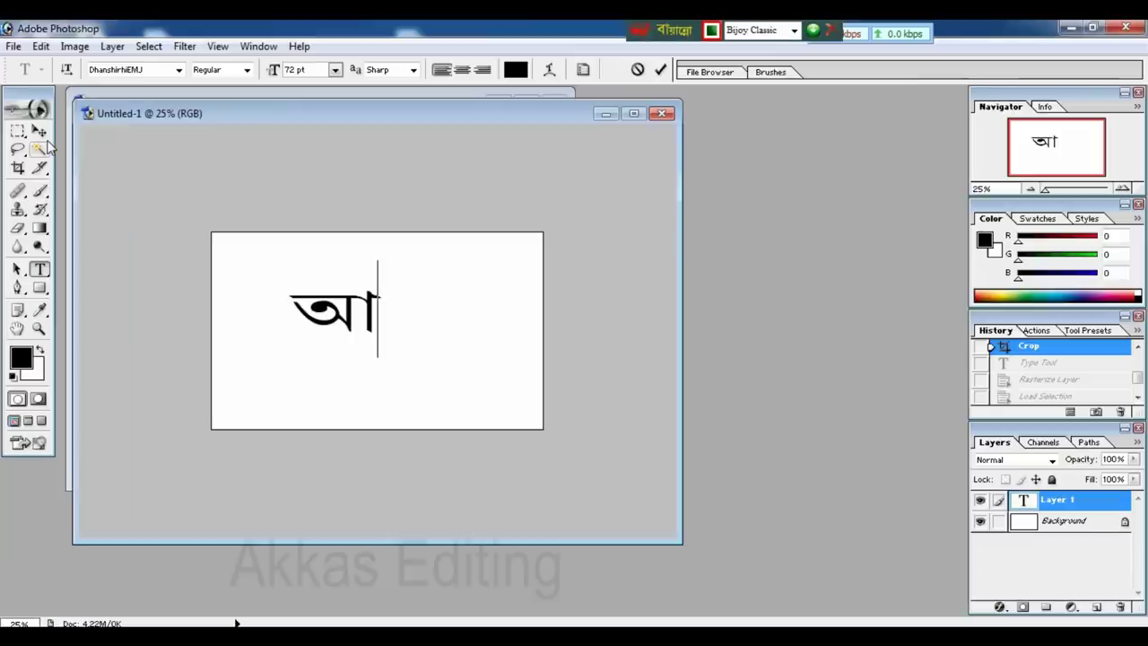
{"action": "left_click", "coordinate": [38, 130]}
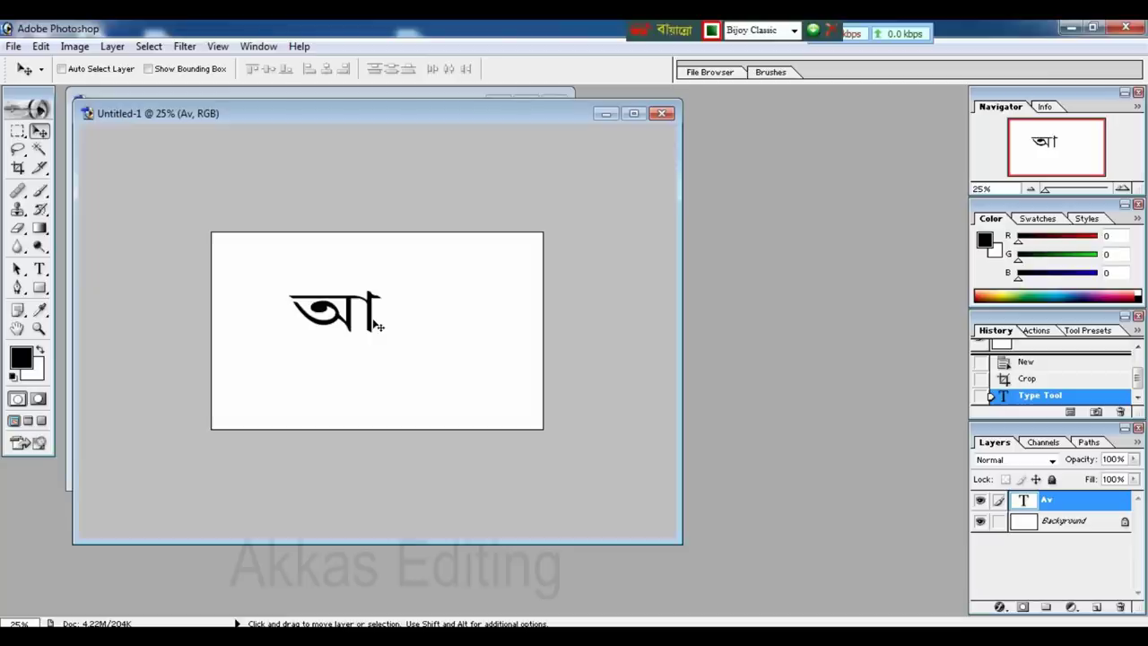
Scale the আ letter to about double size with Free Transform and move it toward the centre
{"action": "key", "text": "ctrl+t"}
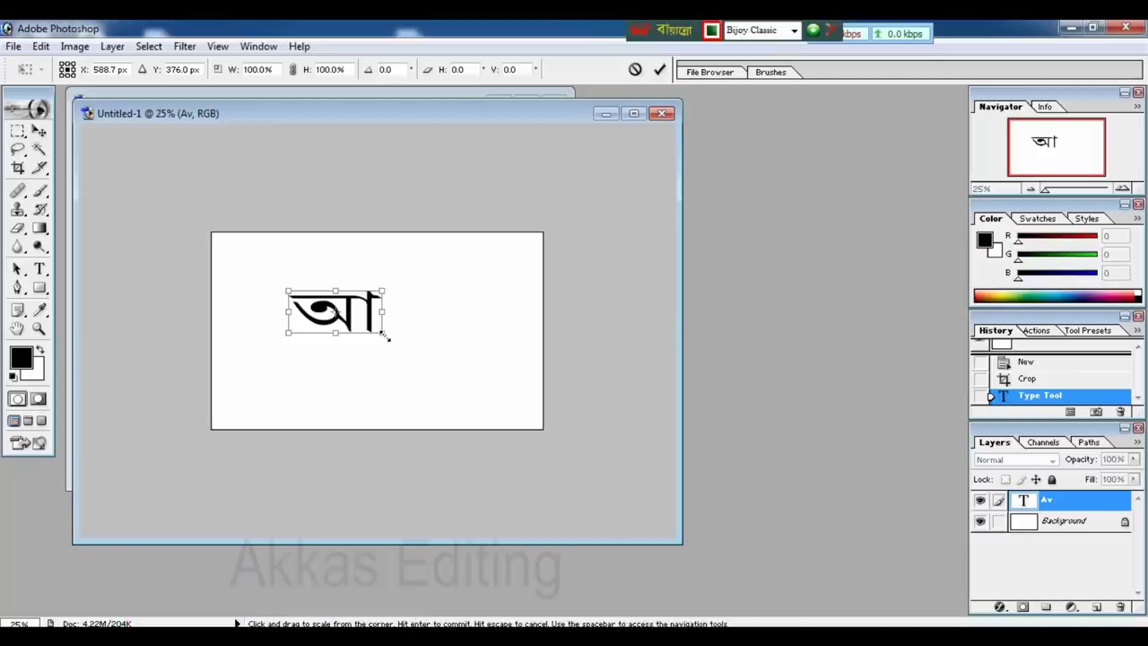
{"action": "left_click_drag", "start_coordinate": [384, 333], "coordinate": [465, 405]}
{"action": "key", "text": "v"}
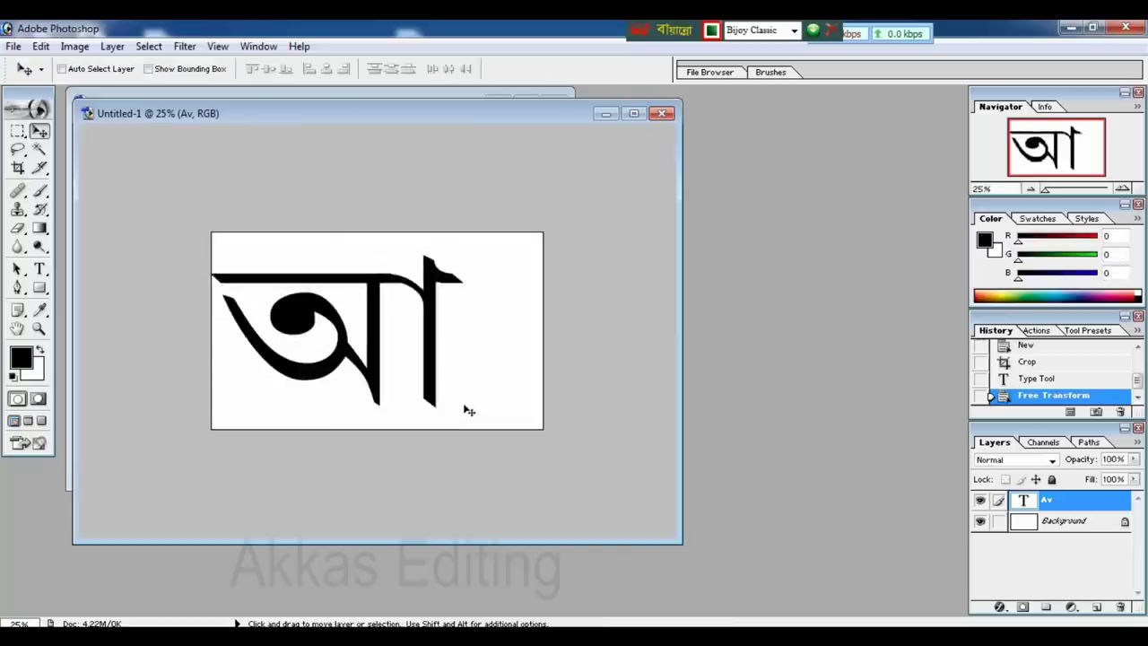
{"action": "left_click_drag", "start_coordinate": [436, 356], "coordinate": [470, 363]}
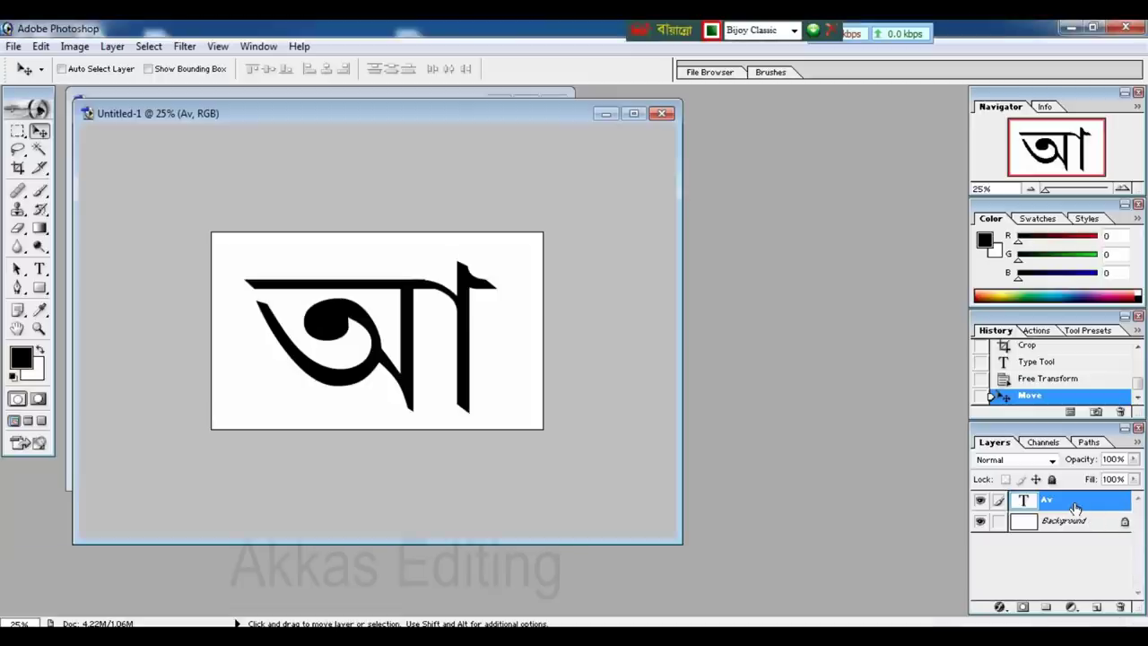
Rasterize the Av type layer from its Layers panel context menu
{"action": "right_click", "coordinate": [1074, 507]}
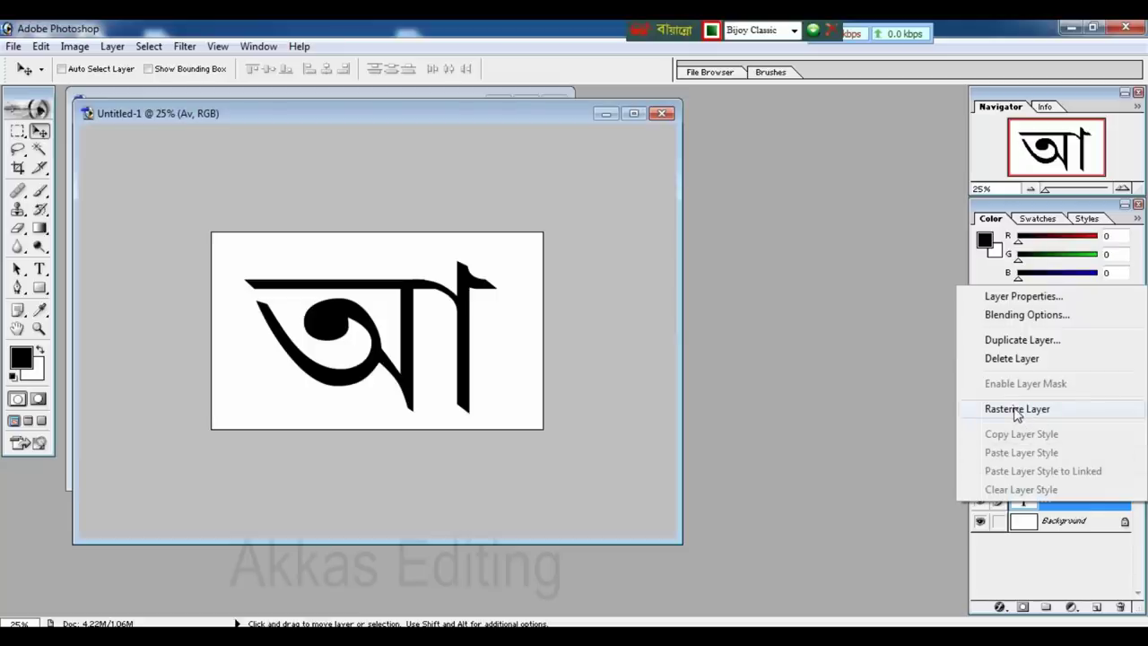
{"action": "left_click", "coordinate": [1016, 409]}
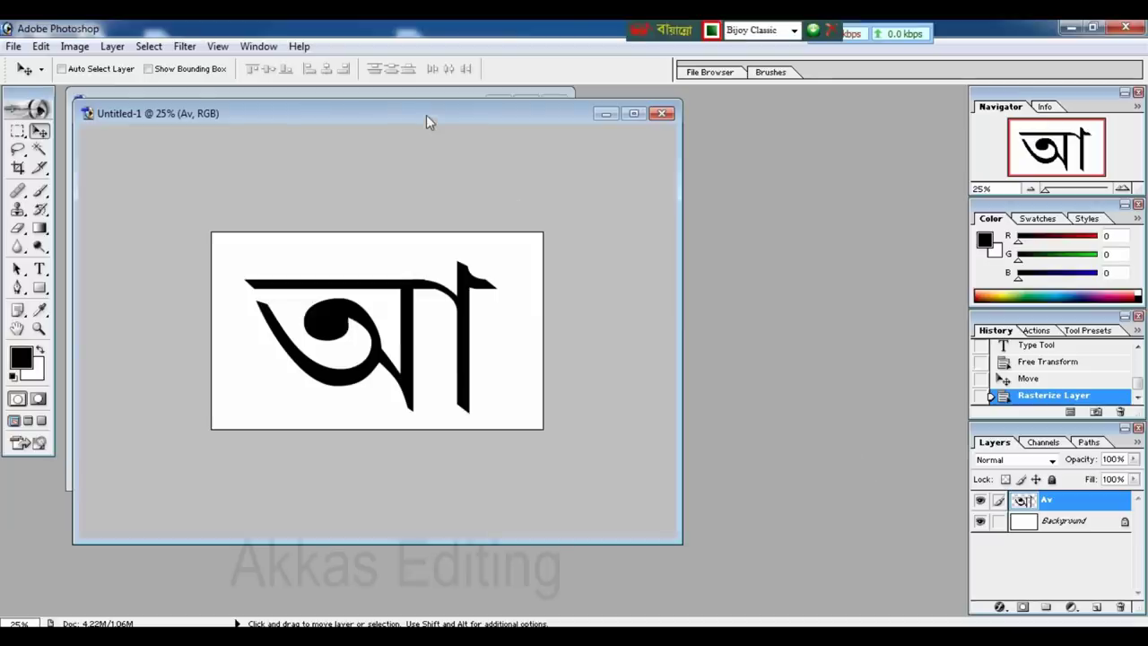
Arrange both windows and drag the lawn-pH.jpg grass photo into Untitled-1
{"action": "left_click_drag", "start_coordinate": [426, 115], "coordinate": [628, 202]}
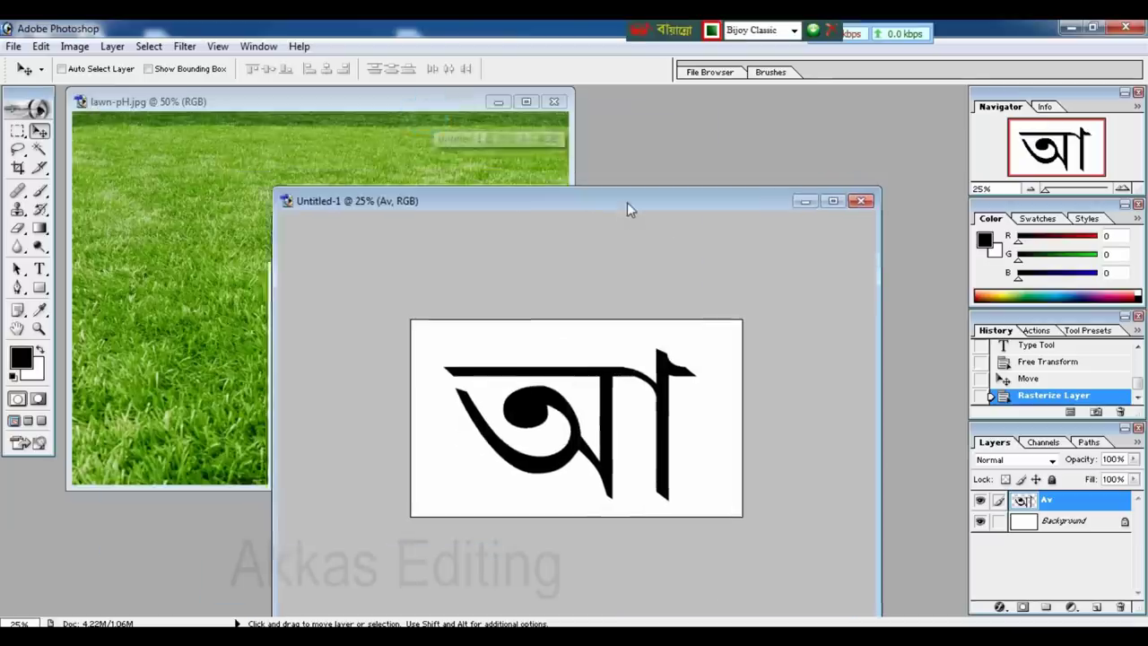
{"action": "left_click", "coordinate": [459, 144]}
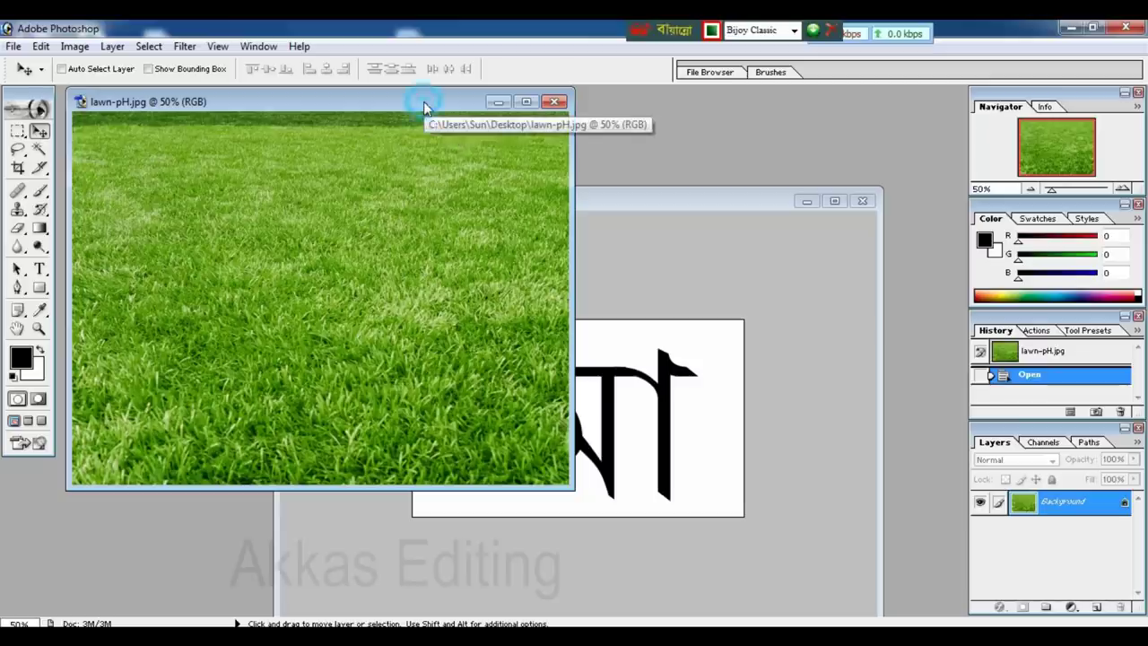
{"action": "left_click_drag", "start_coordinate": [422, 104], "coordinate": [331, 146]}
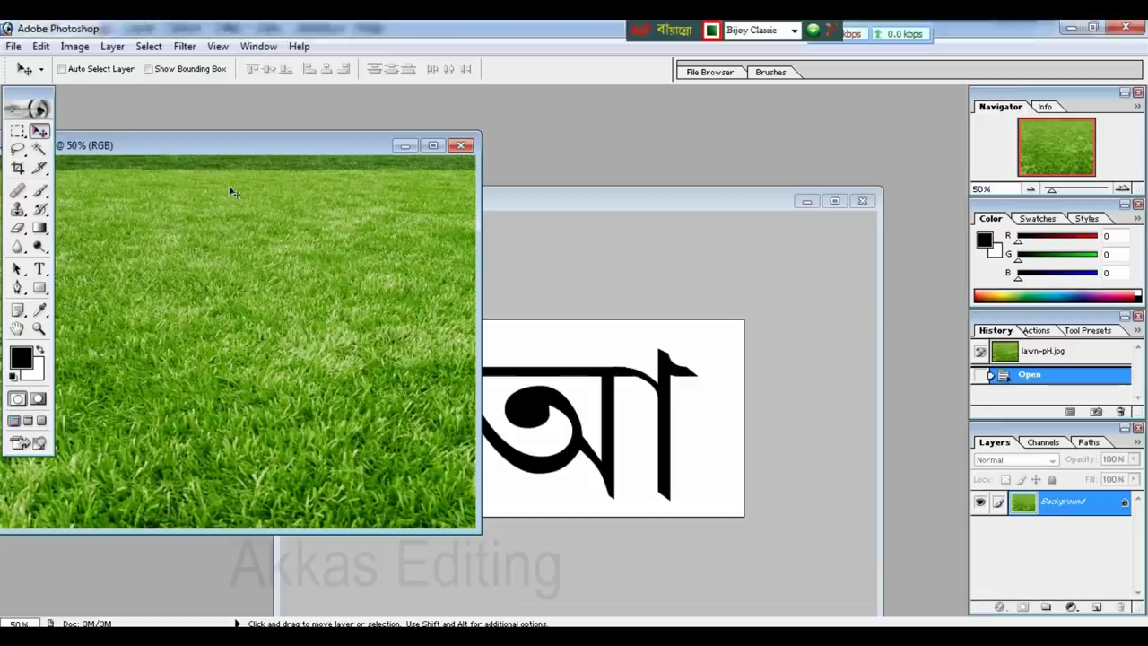
{"action": "left_click_drag", "start_coordinate": [313, 269], "coordinate": [608, 370]}
Zoom to 33.3%, then stretch Layer 1 with Free Transform to fill nearly the whole canvas
{"action": "key", "text": "ctrl+plus"}
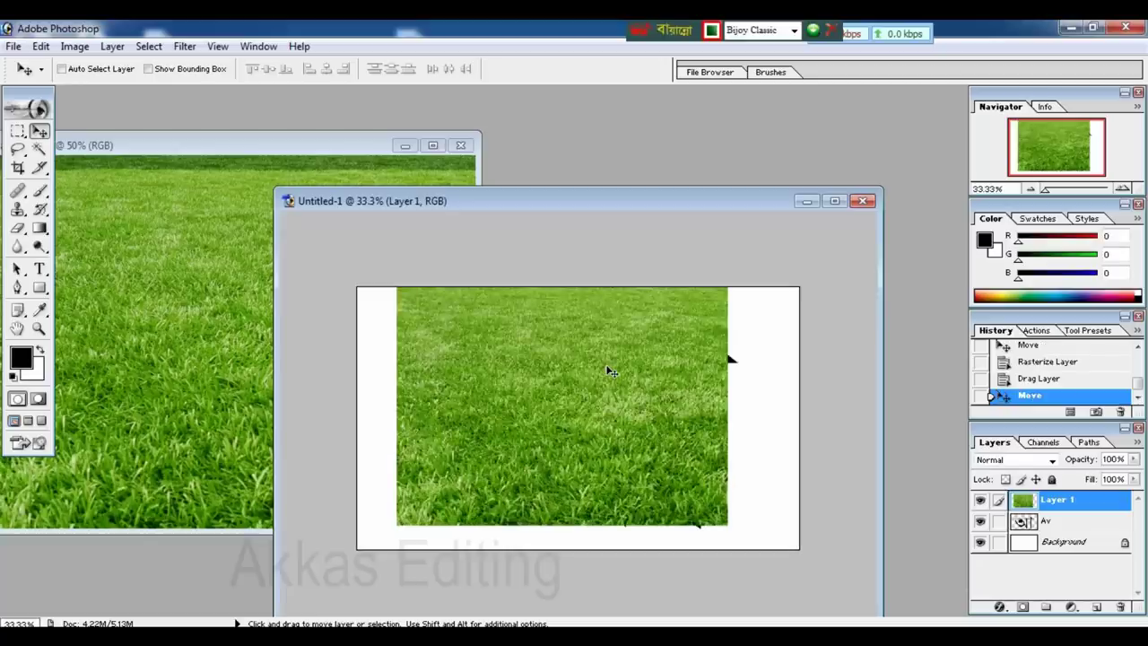
{"action": "mouse_move", "coordinate": [606, 366]}
{"action": "left_mouse_down"}
{"action": "mouse_move", "coordinate": [626, 365]}
{"action": "mouse_move", "coordinate": [614, 369]}
{"action": "left_mouse_up"}
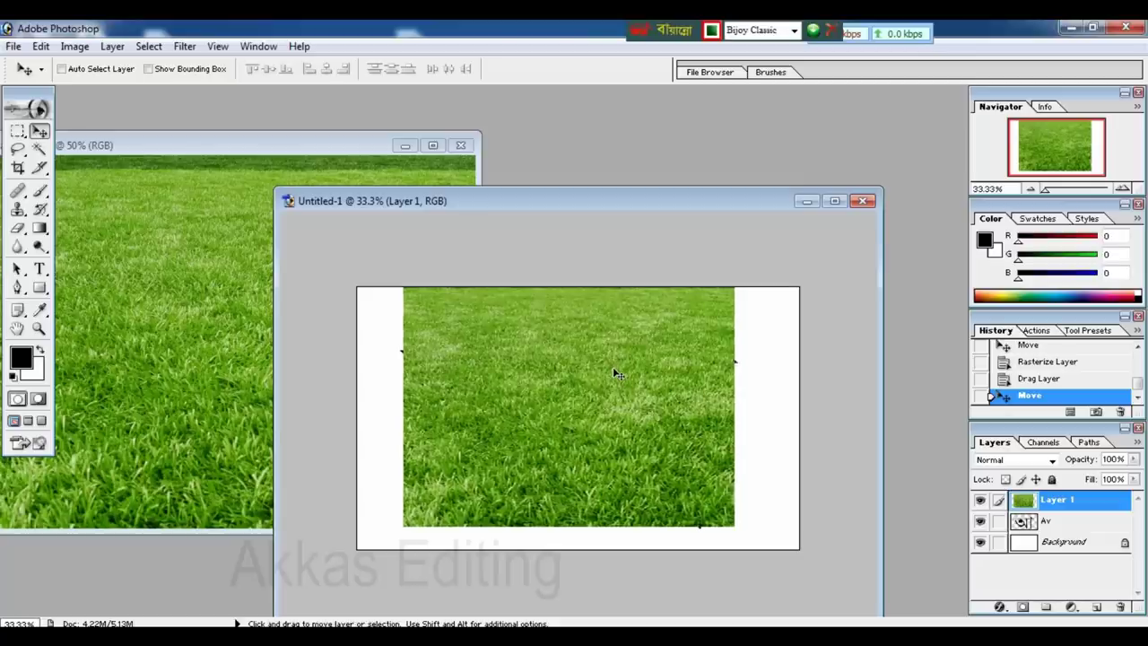
{"action": "key", "text": "ctrl+t"}
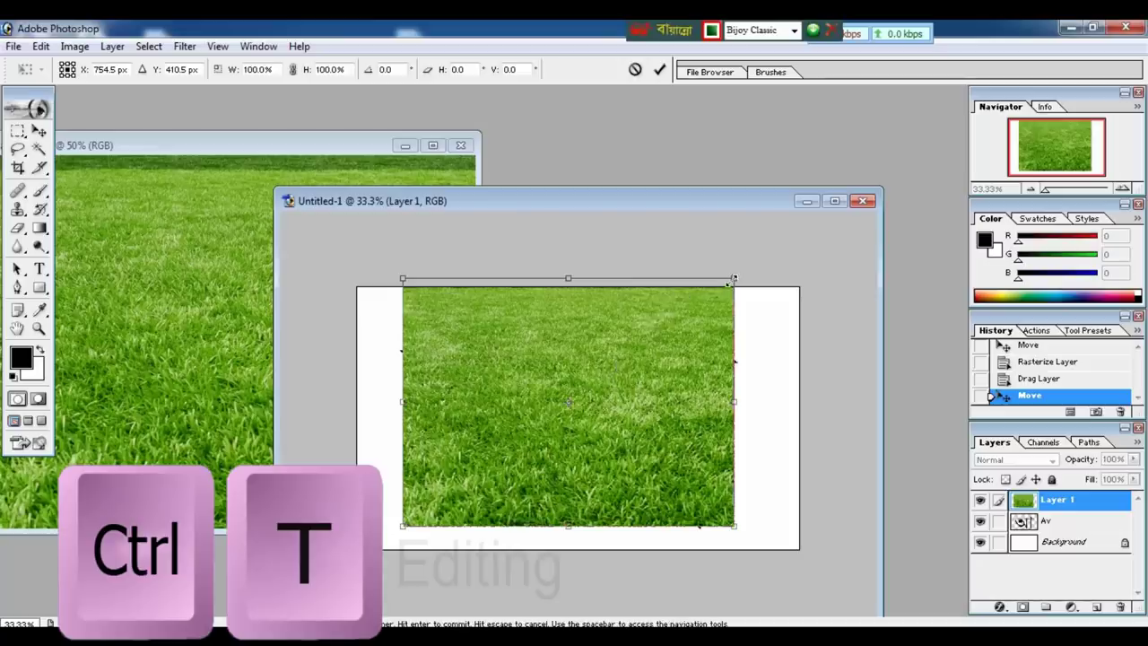
{"action": "left_click_drag", "start_coordinate": [733, 279], "coordinate": [779, 234]}
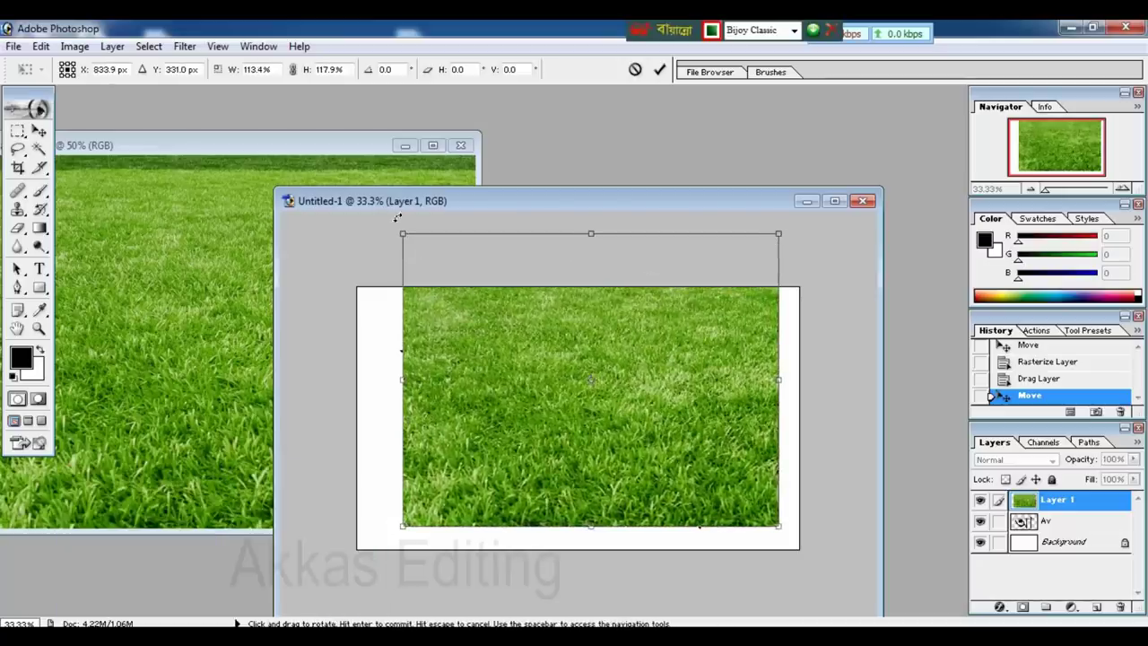
{"action": "left_click_drag", "start_coordinate": [403, 233], "coordinate": [368, 216]}
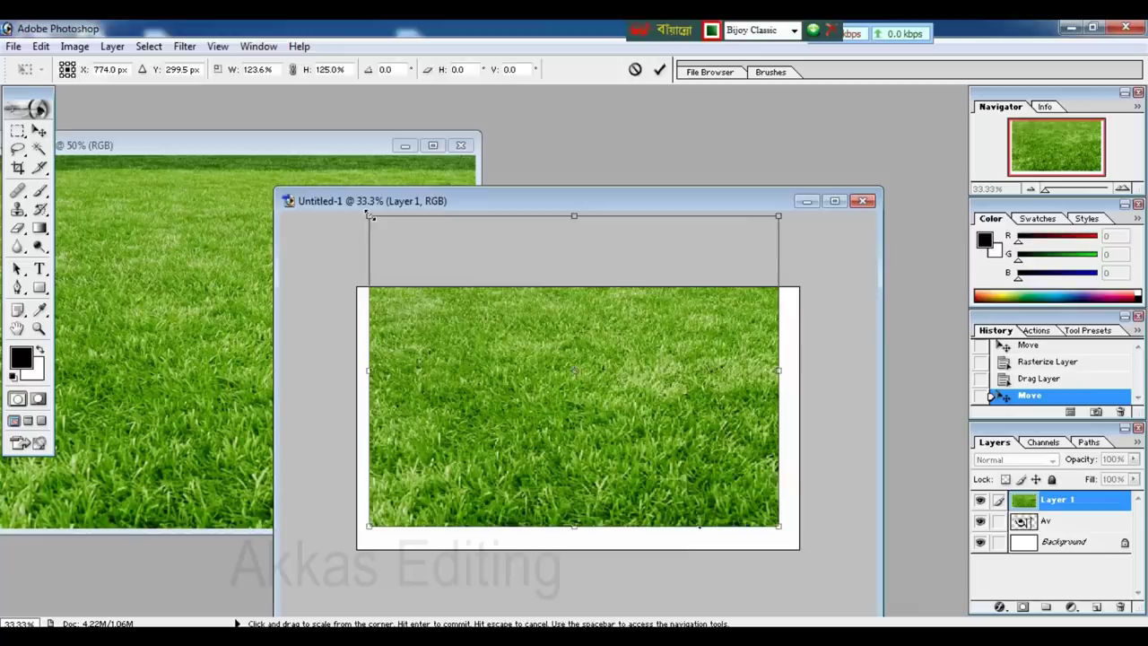
{"action": "key", "text": "Return"}
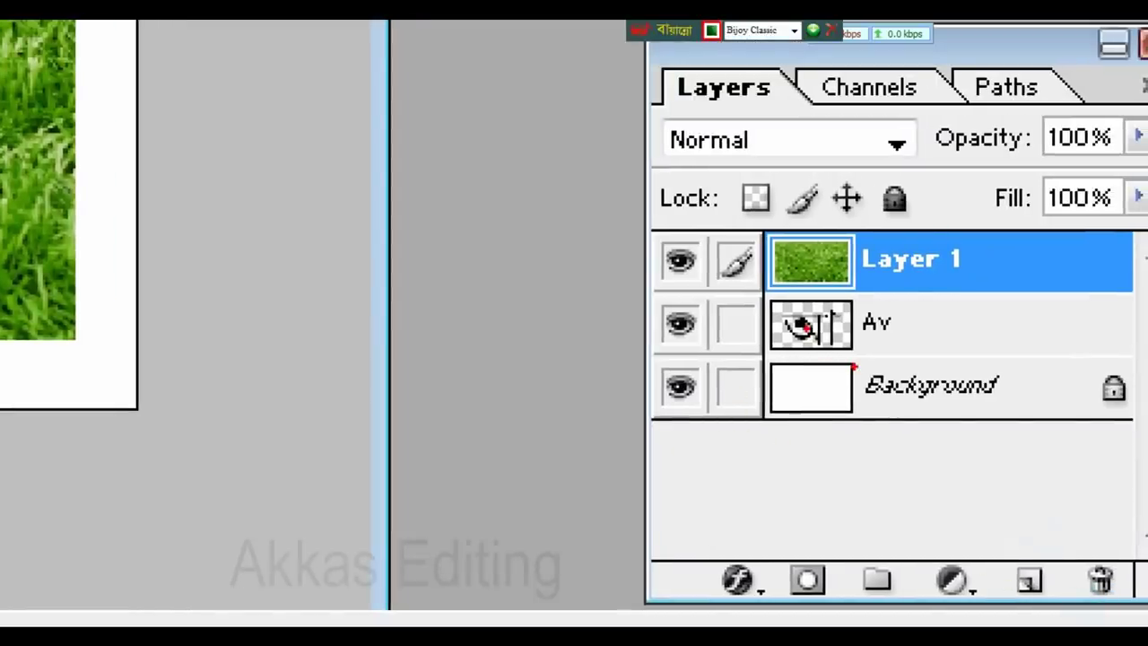
{"action": "left_click_drag", "start_coordinate": [776, 303], "coordinate": [856, 350]}
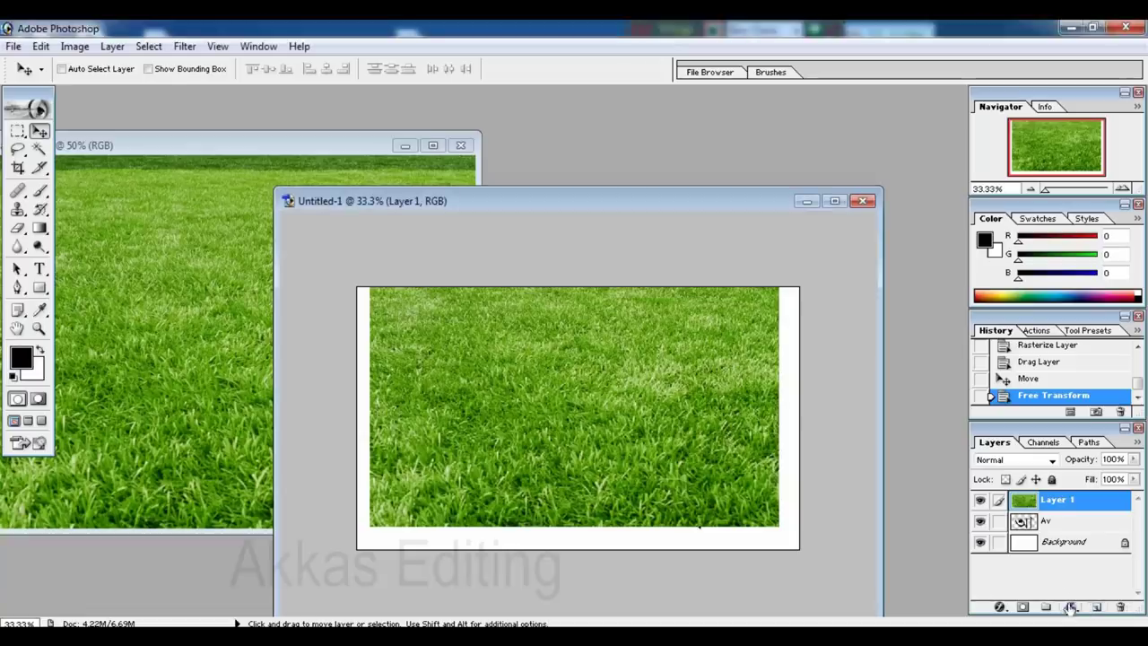
Mask Layer 1 to the Av letter selection, then reload the letter's selection
{"action": "left_click", "coordinate": [1023, 521], "text": "ctrl"}
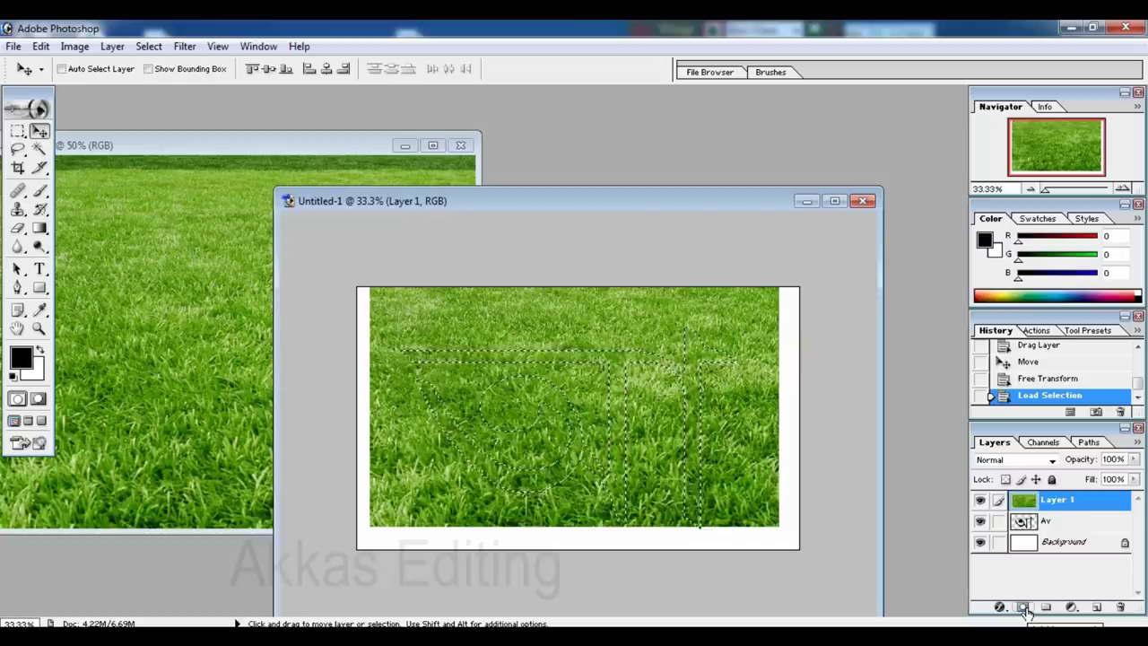
{"action": "left_click", "coordinate": [1025, 608]}
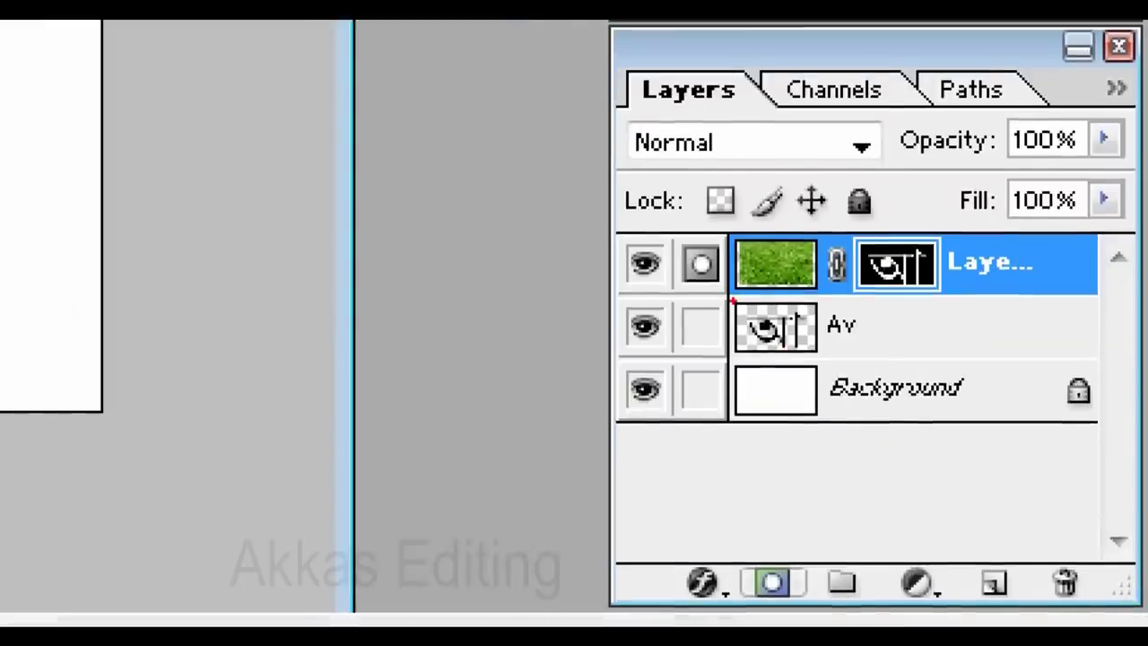
{"action": "mouse_move", "coordinate": [734, 300]}
{"action": "left_mouse_down"}
{"action": "mouse_move", "coordinate": [773, 301]}
{"action": "mouse_move", "coordinate": [815, 336]}
{"action": "mouse_move", "coordinate": [816, 359]}
{"action": "left_mouse_up"}
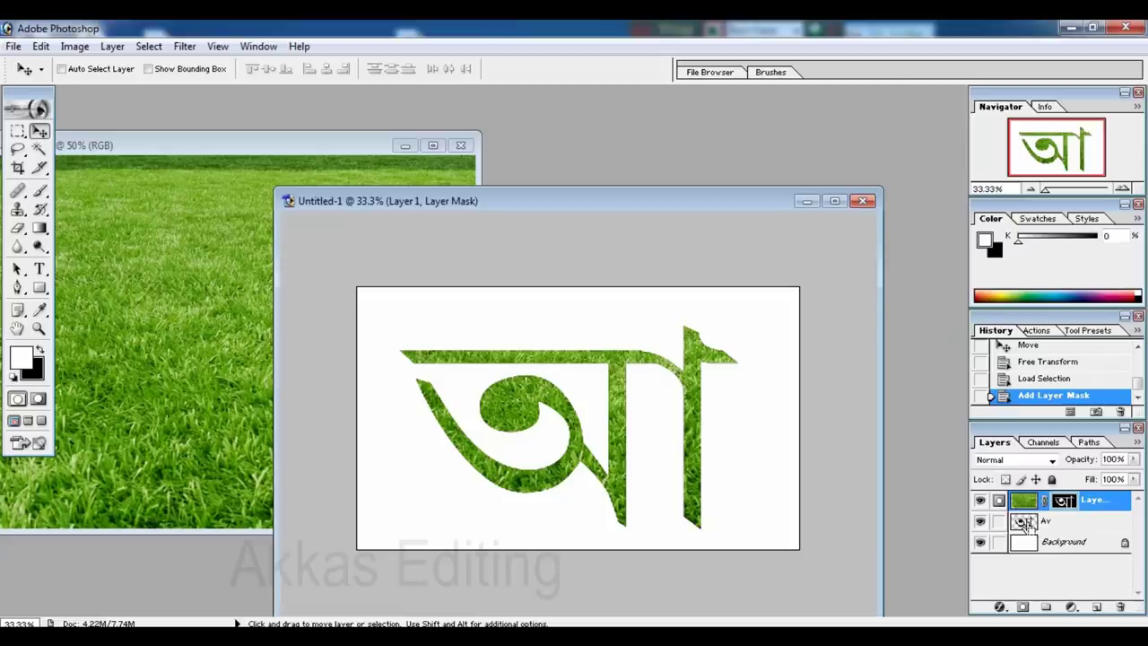
{"action": "left_click", "coordinate": [1025, 523], "text": "ctrl"}
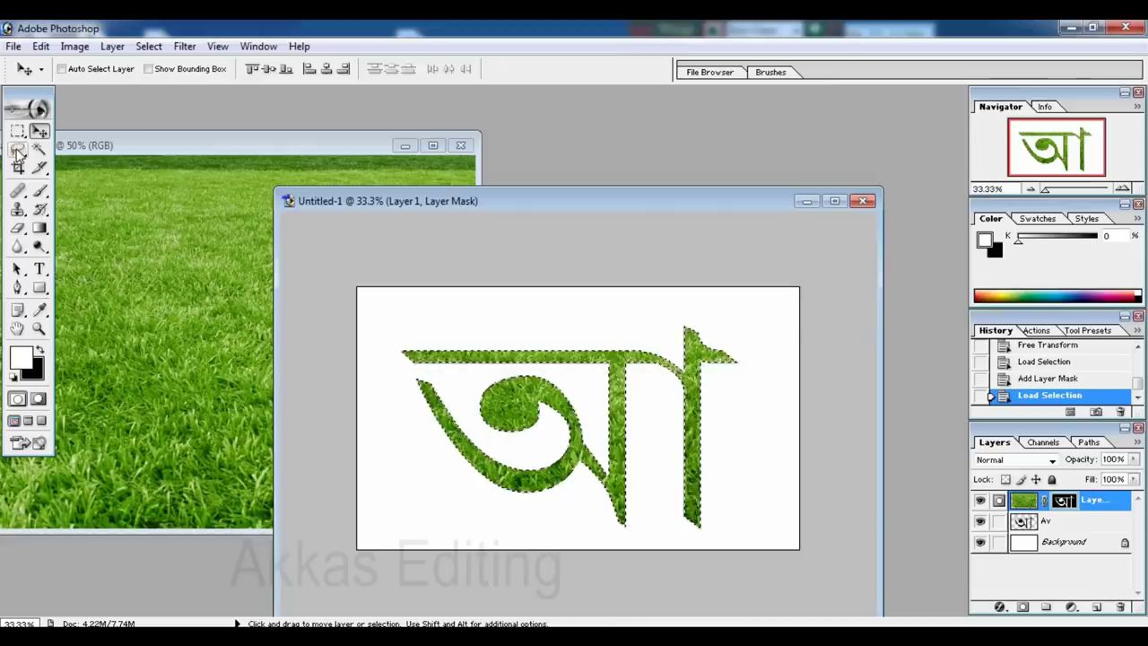
Make a work path from the letter selection at 2.0 pixel tolerance using the Lasso tool
{"action": "left_click", "coordinate": [52, 150]}
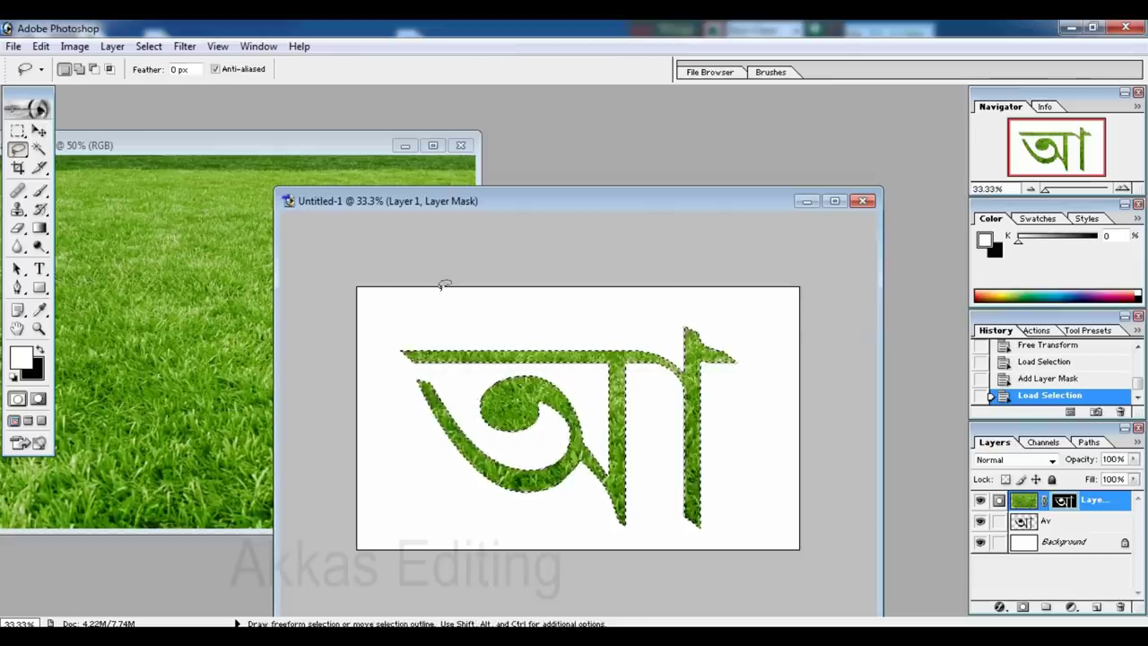
{"action": "right_click", "coordinate": [518, 400]}
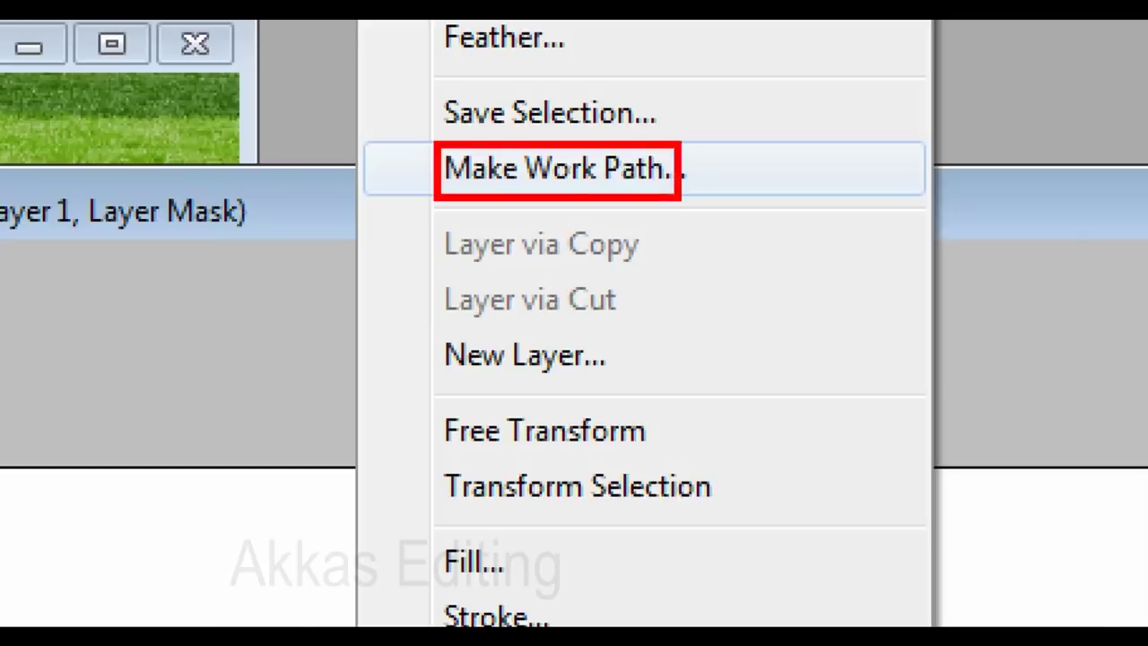
{"action": "left_click", "coordinate": [556, 168]}
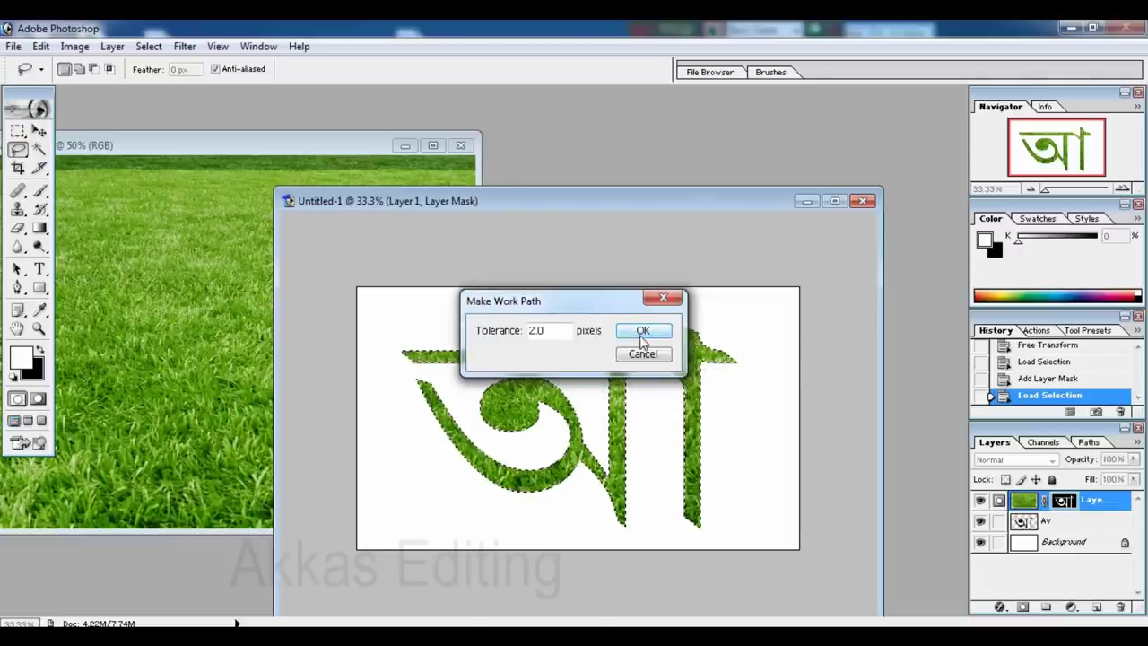
{"action": "left_click", "coordinate": [736, 381]}
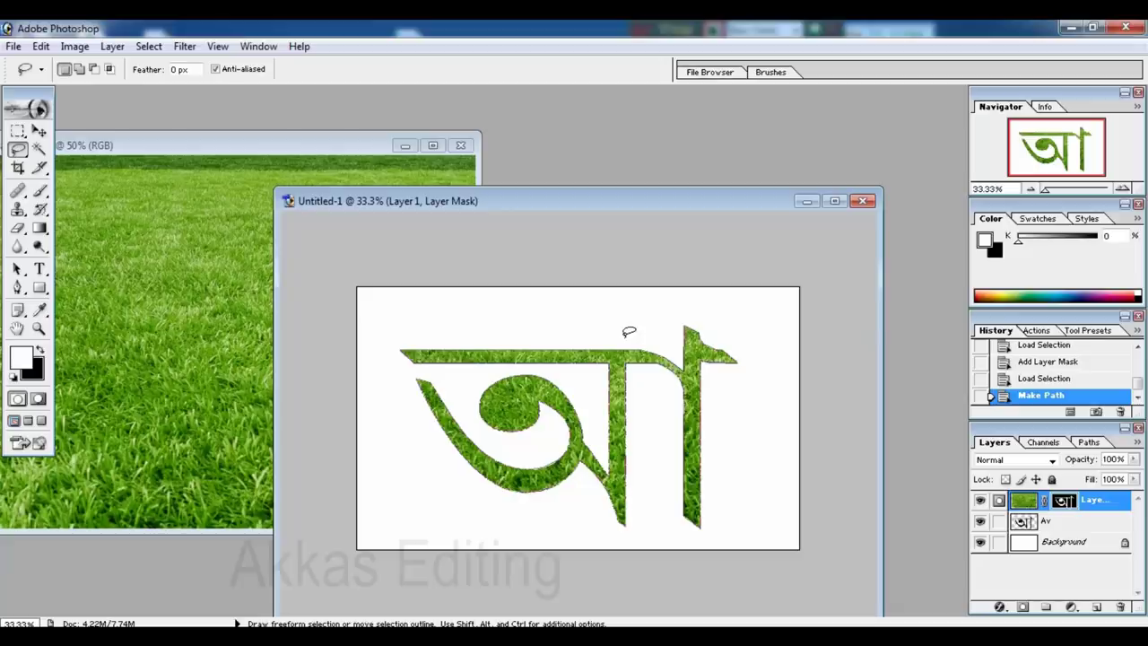
Create a new white A4 document at 300 pixels/inch and centre its window
{"action": "left_click", "coordinate": [15, 47]}
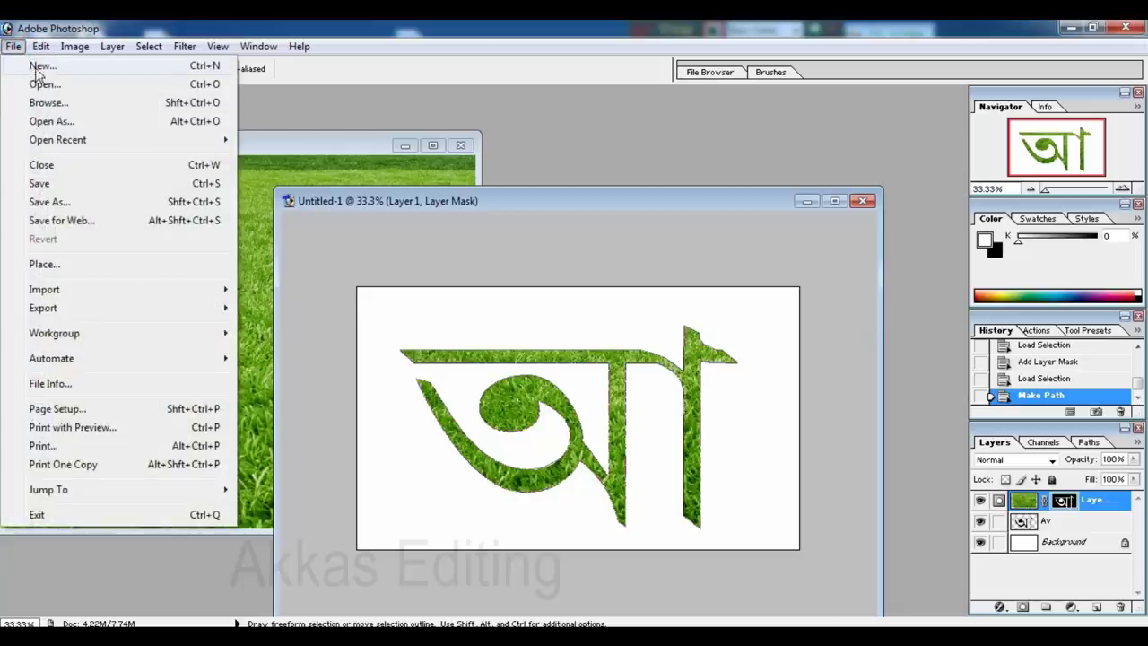
{"action": "left_click", "coordinate": [39, 66]}
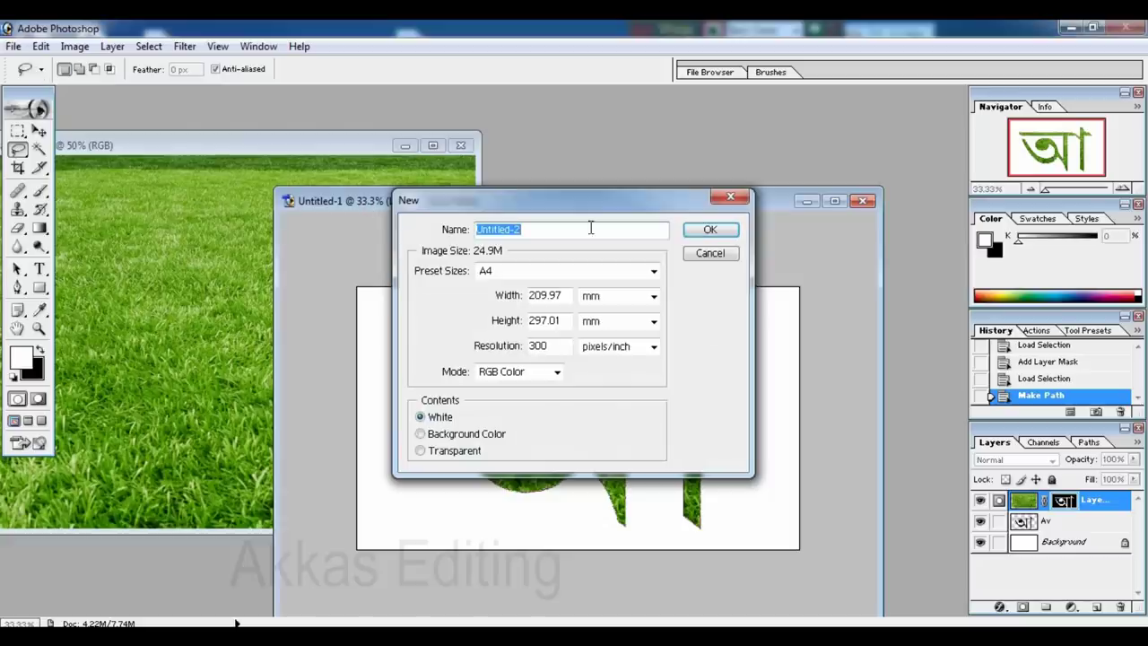
{"action": "left_click", "coordinate": [705, 232]}
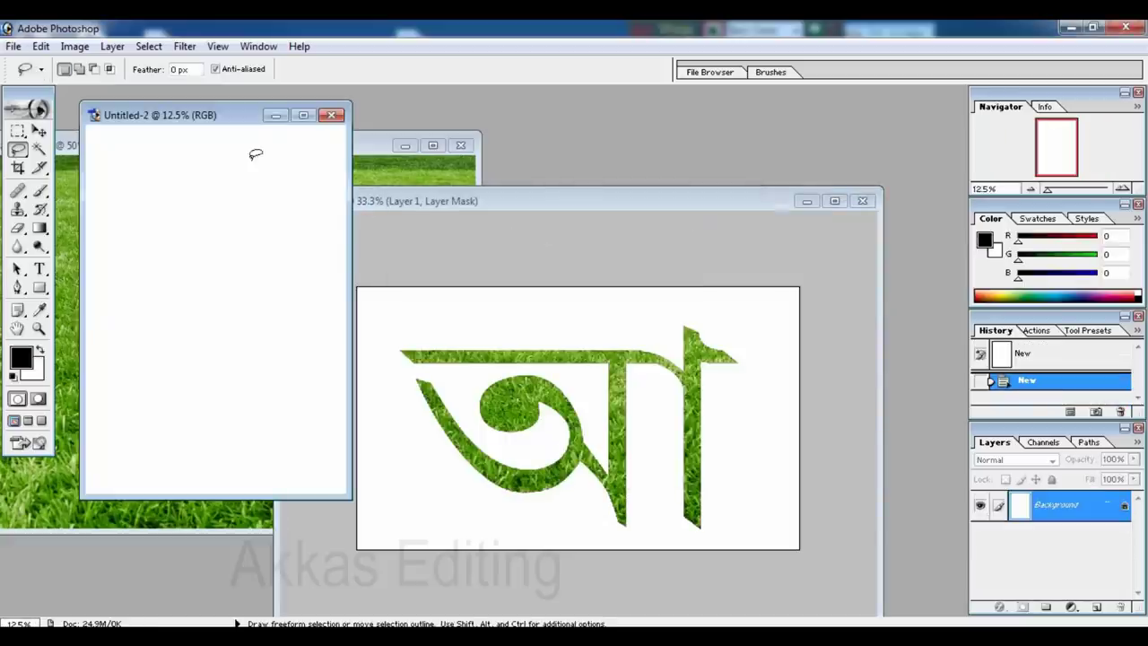
{"action": "left_click_drag", "start_coordinate": [220, 120], "coordinate": [492, 171]}
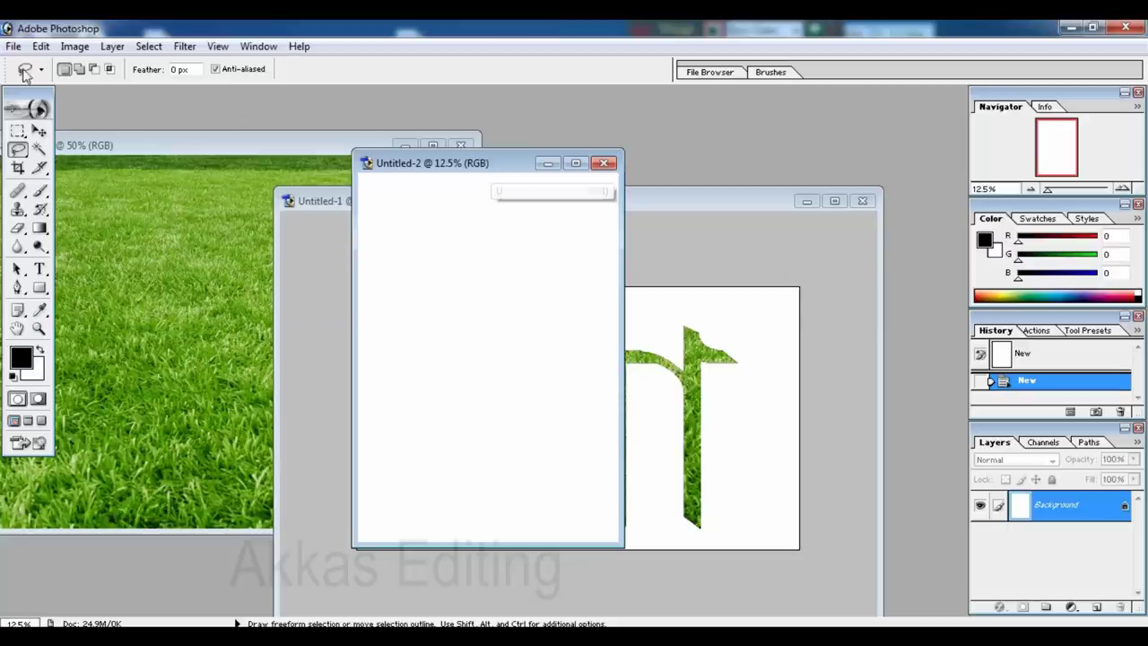
{"action": "left_click", "coordinate": [18, 131]}
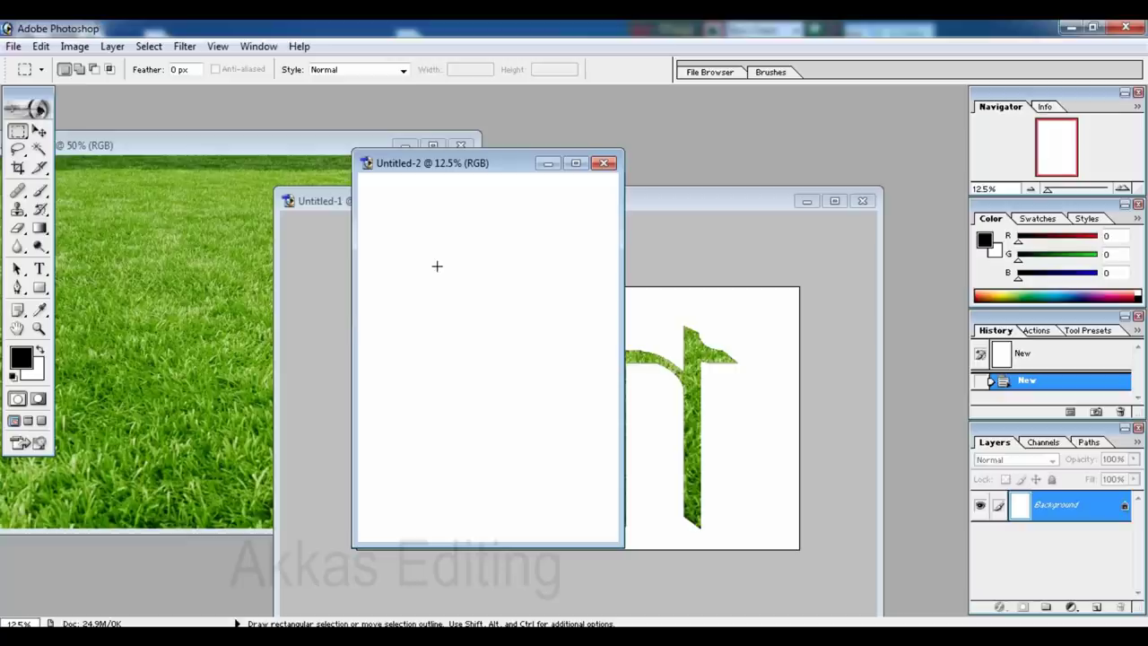
Crop Untitled-2 to a small marquee square, deselect, and zoom the canvas to 50%
{"action": "left_click_drag", "start_coordinate": [437, 266], "coordinate": [509, 330]}
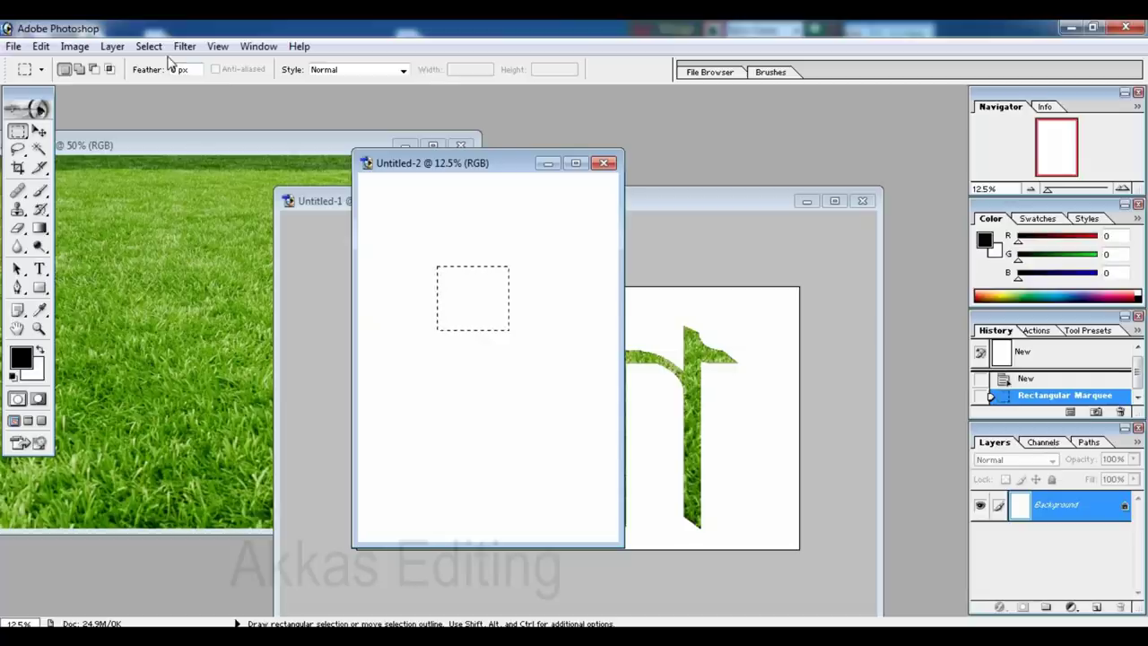
{"action": "left_click", "coordinate": [75, 46]}
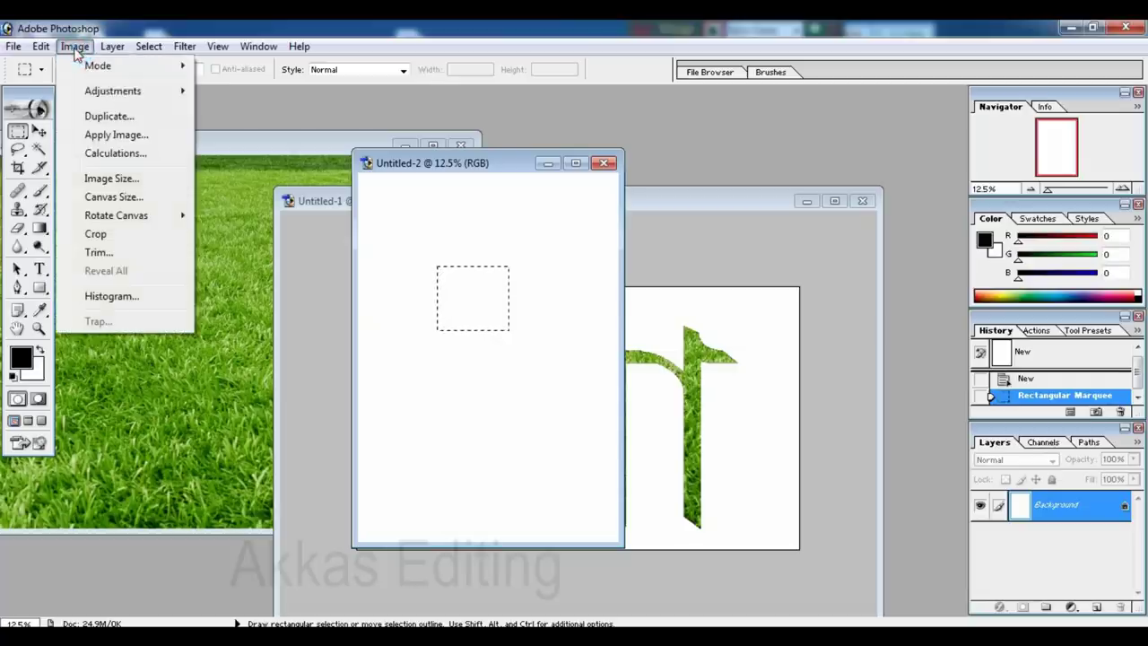
{"action": "left_click", "coordinate": [97, 233]}
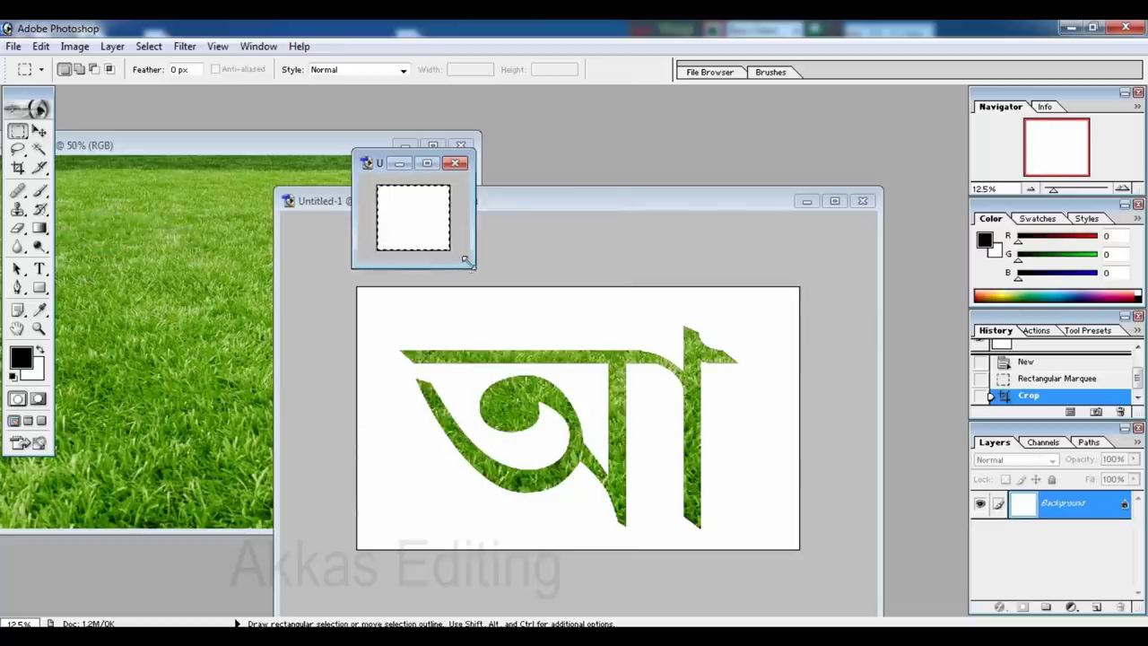
{"action": "left_click_drag", "start_coordinate": [473, 265], "coordinate": [888, 615]}
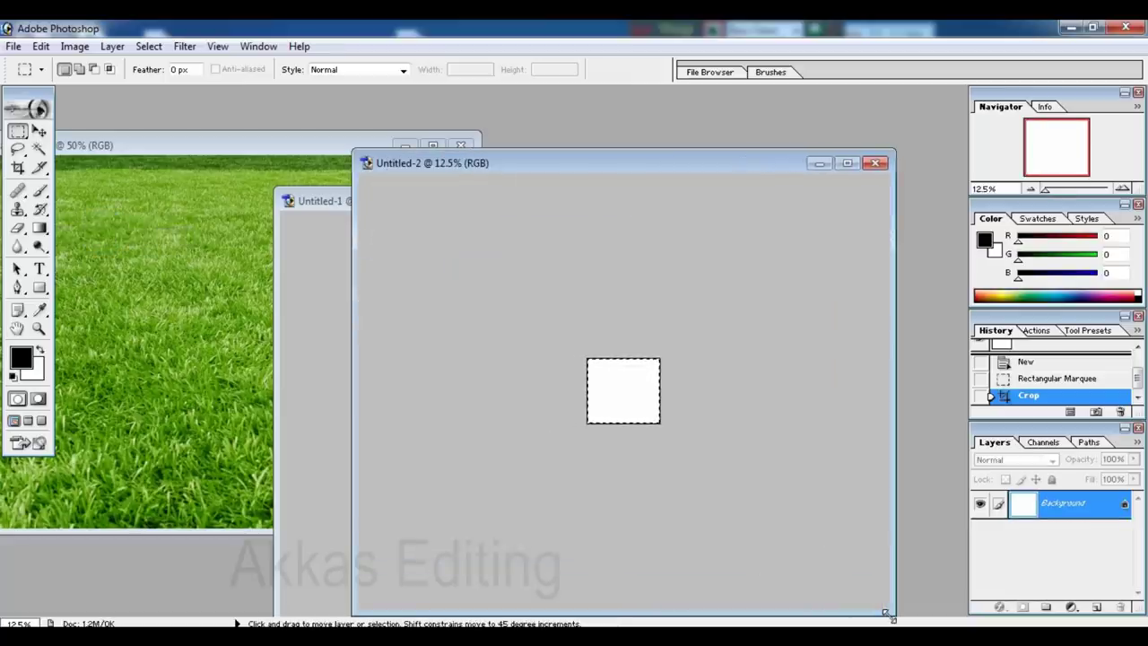
{"action": "key", "text": "ctrl+d"}
{"action": "key", "text": "ctrl+plus"}
{"action": "key", "text": "ctrl+plus"}
{"action": "key", "text": "ctrl+plus"}
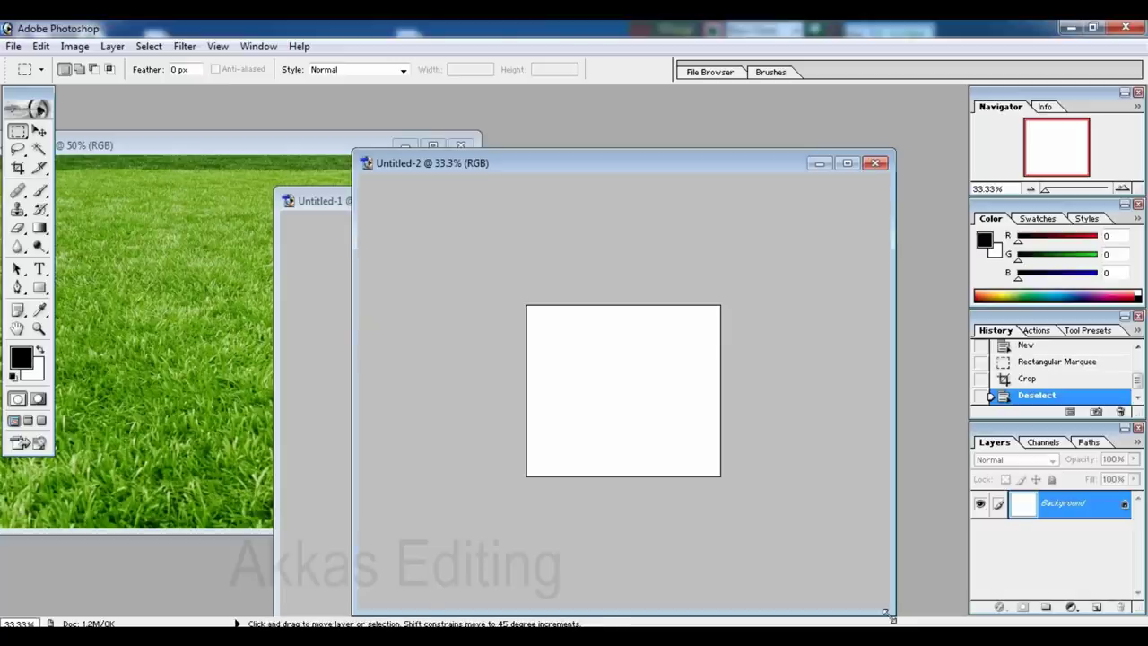
{"action": "key", "text": "ctrl+plus"}
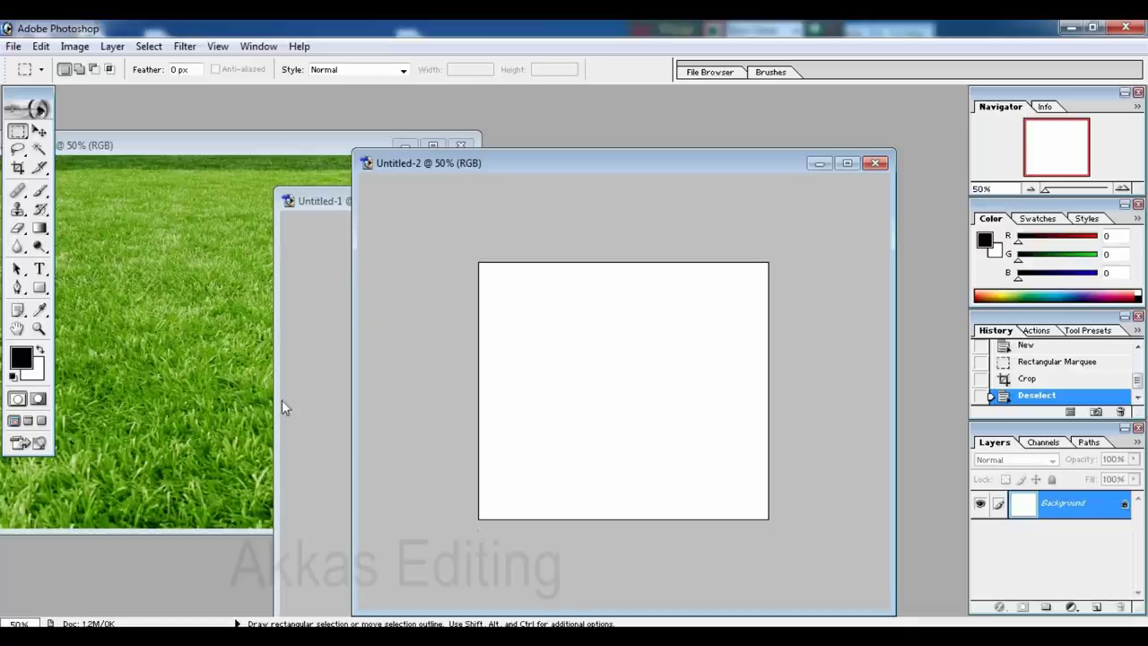
Draw a closed, thin crescent blade path with the Pen tool, then add empty Layer 1
{"action": "left_click", "coordinate": [18, 288]}
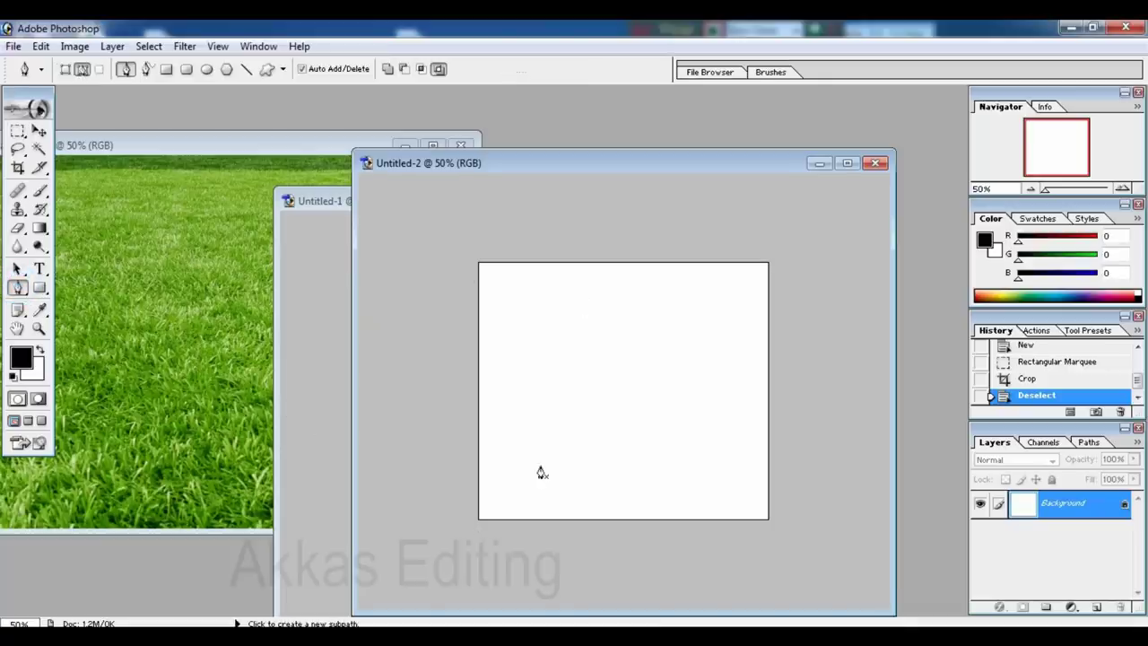
{"action": "left_click", "coordinate": [494, 517]}
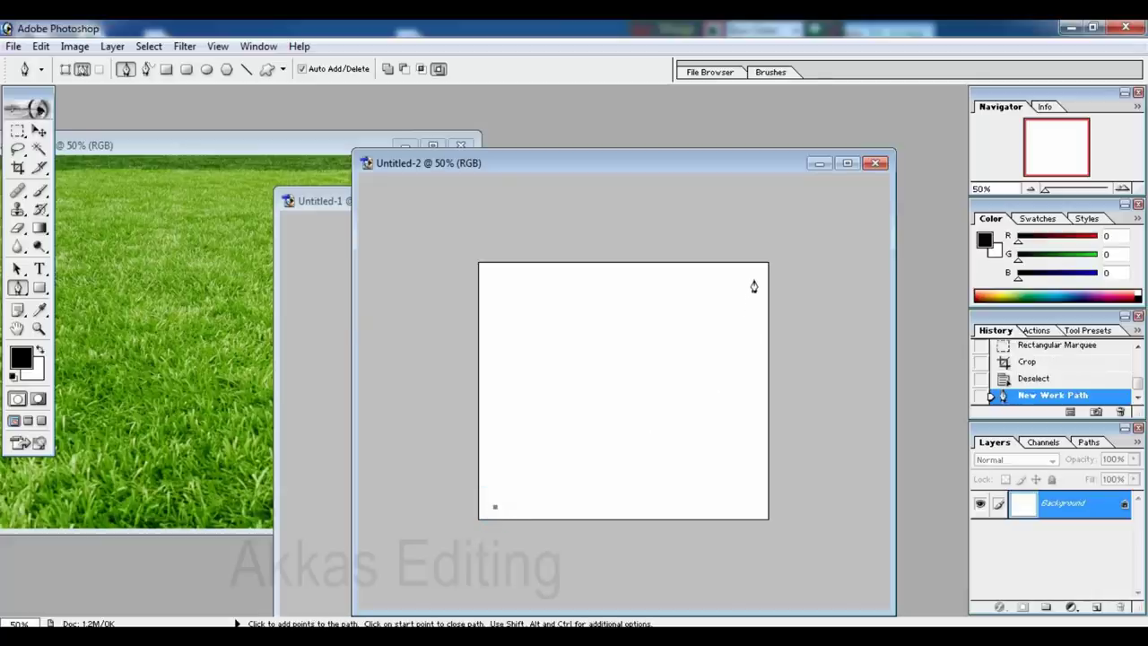
{"action": "left_click_drag", "start_coordinate": [753, 281], "coordinate": [771, 64]}
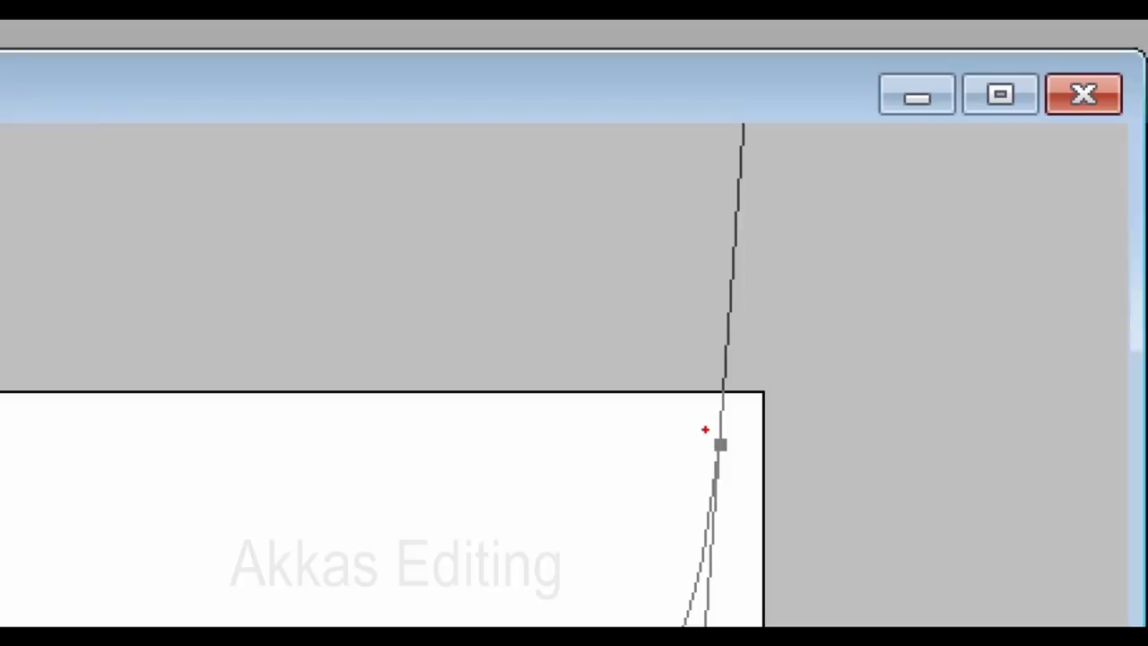
{"action": "left_click", "coordinate": [728, 152]}
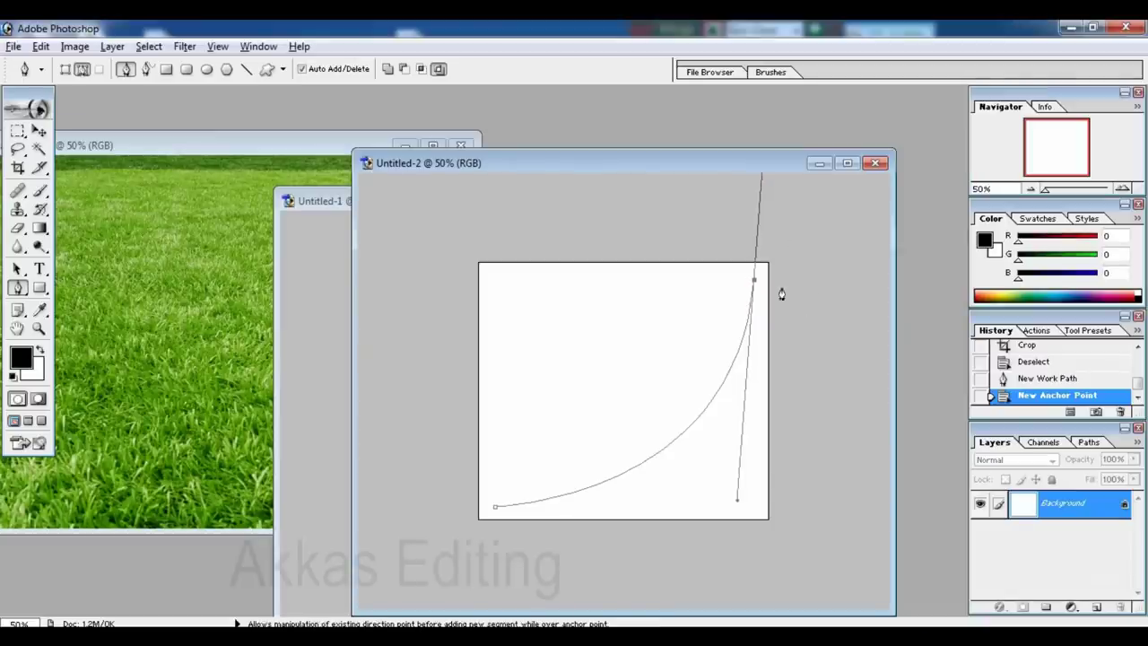
{"action": "left_click", "coordinate": [755, 283]}
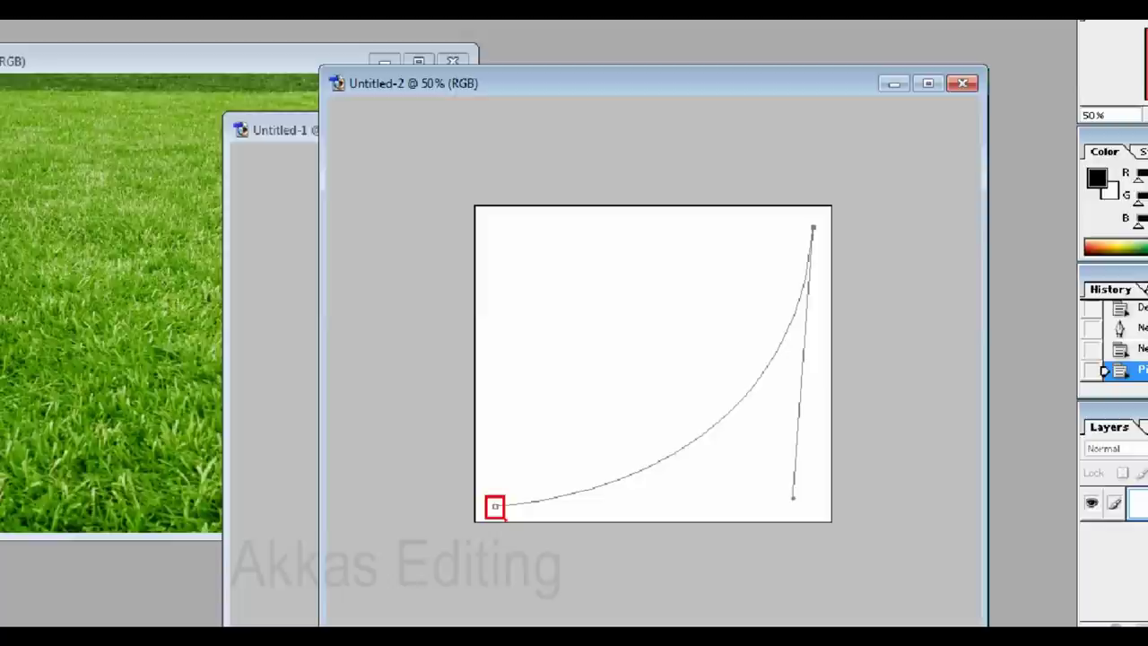
{"action": "left_click", "coordinate": [494, 508]}
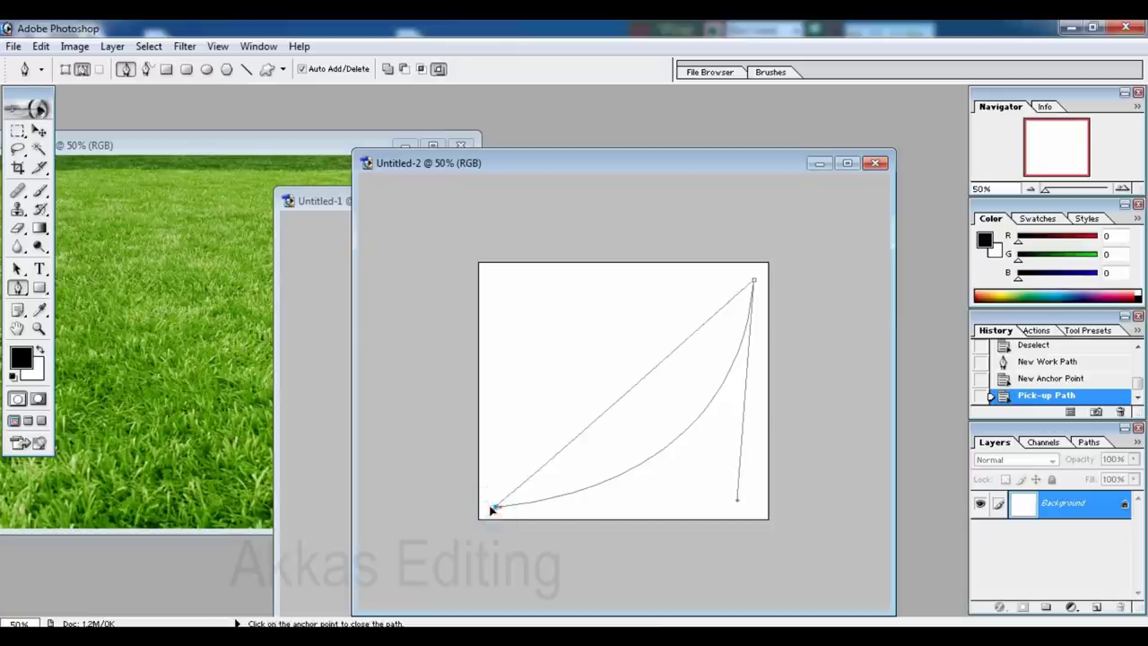
{"action": "left_click_drag", "start_coordinate": [494, 508], "coordinate": [214, 494]}
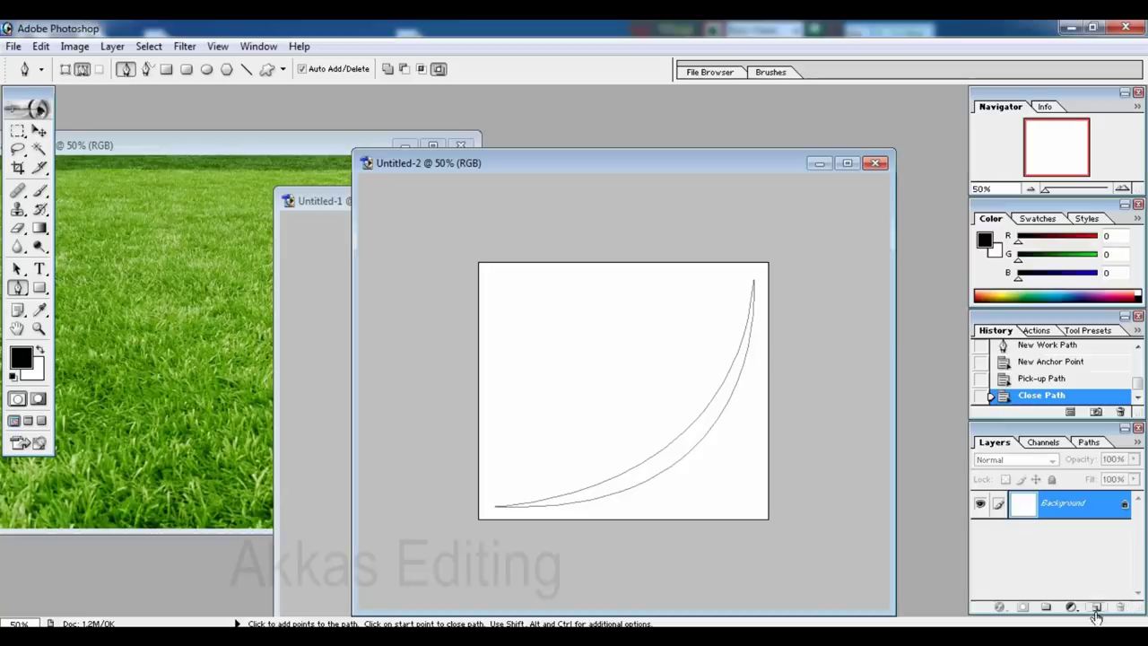
{"action": "left_click", "coordinate": [1096, 608]}
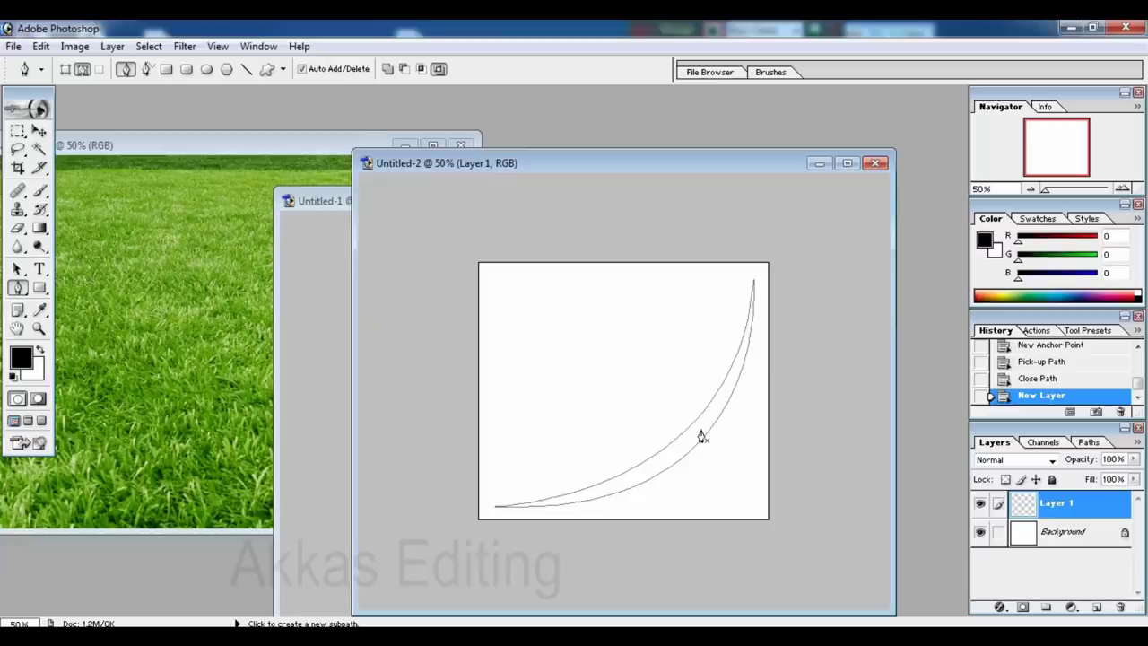
Fill the blade path with the black foreground colour on Layer 1, then delete the path
{"action": "right_click", "coordinate": [704, 437]}
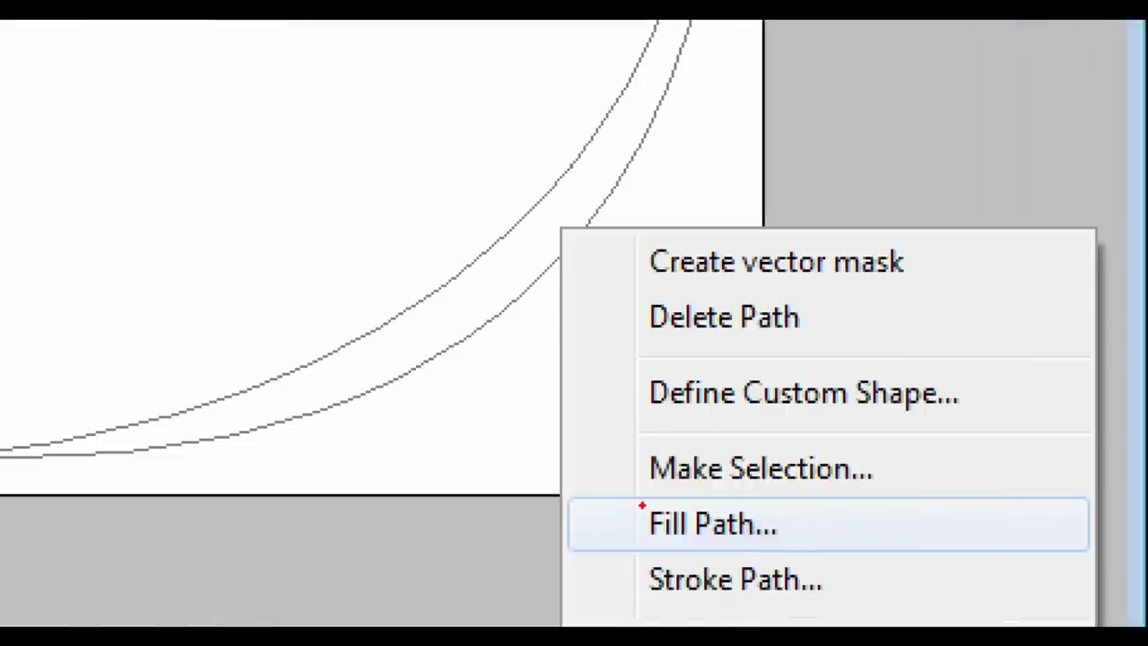
{"action": "left_click_drag", "start_coordinate": [640, 503], "coordinate": [779, 542]}
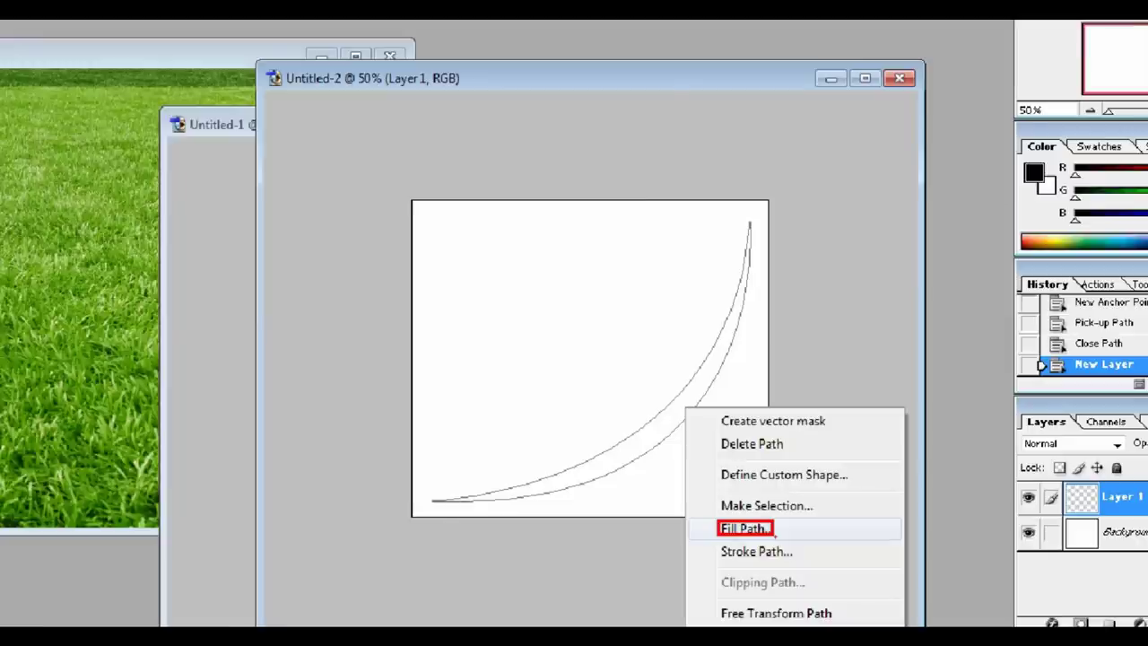
{"action": "left_click", "coordinate": [778, 538]}
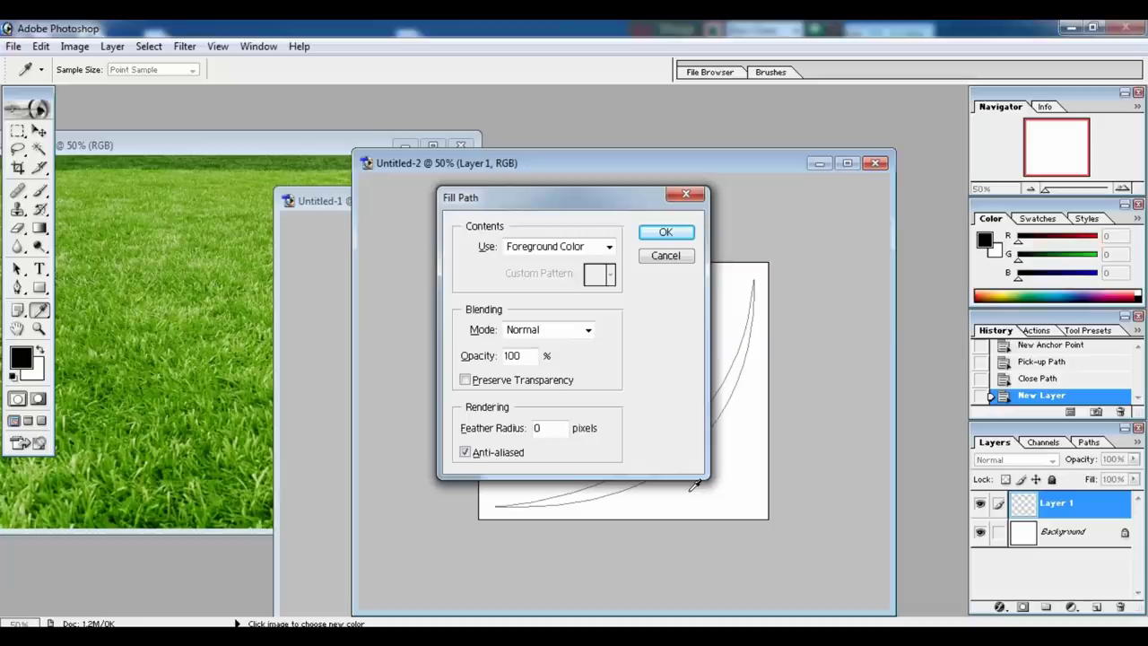
{"action": "left_click", "coordinate": [667, 235]}
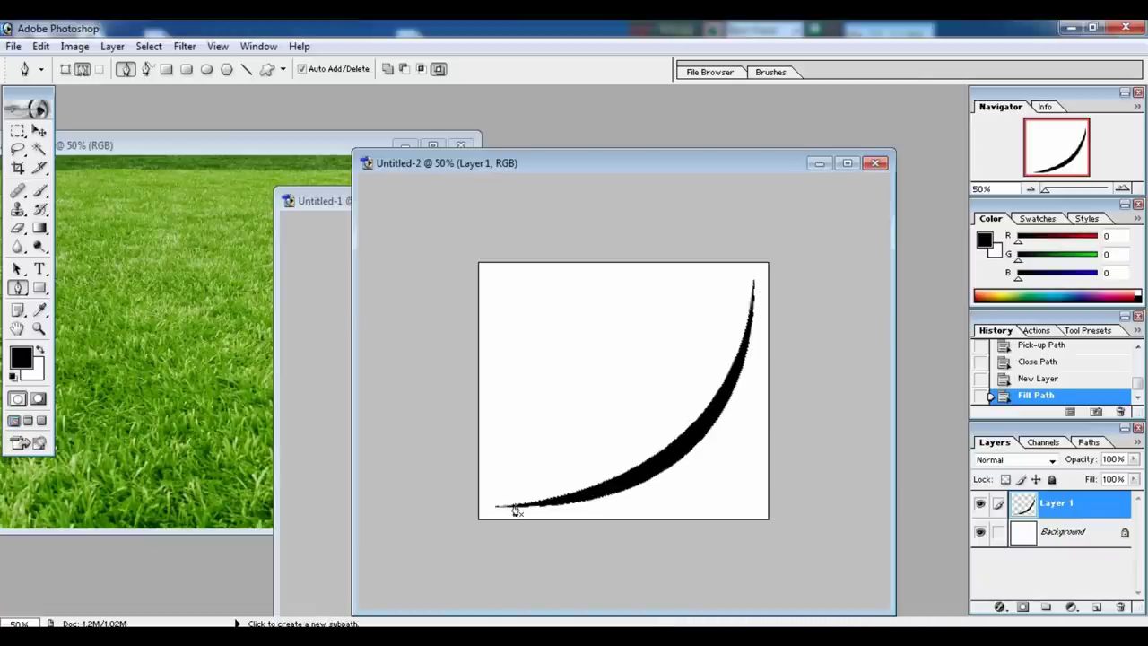
{"action": "key", "text": "Delete"}
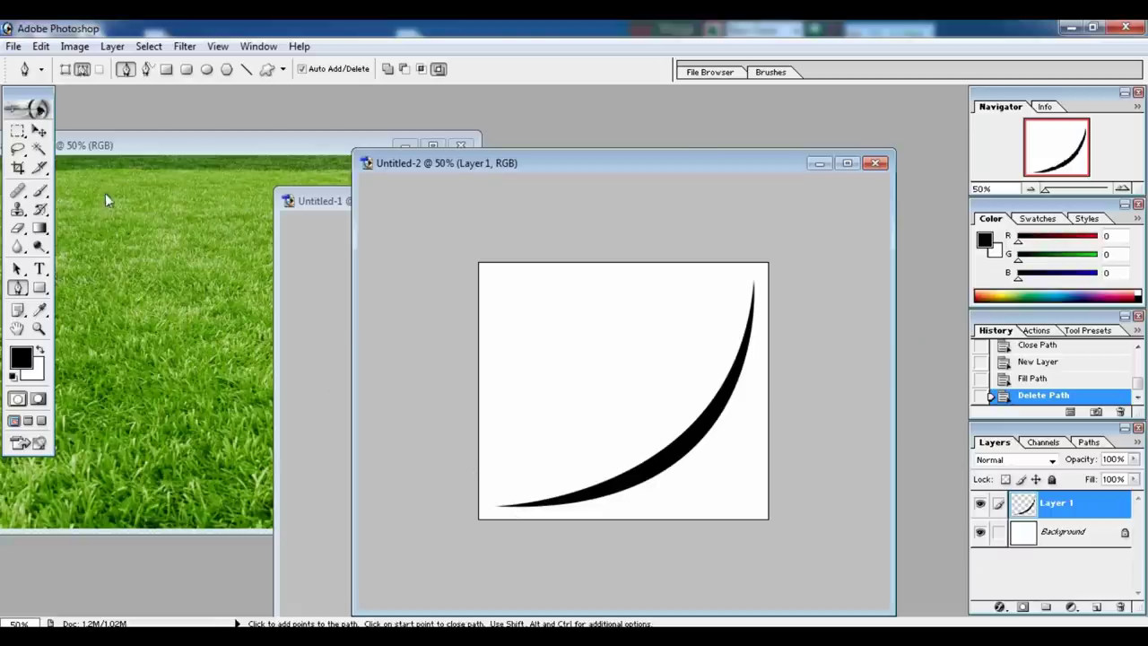
Duplicate the blade to Layer 1 copy, nudge it, and rotate it to lean the other way
{"action": "left_click", "coordinate": [40, 131]}
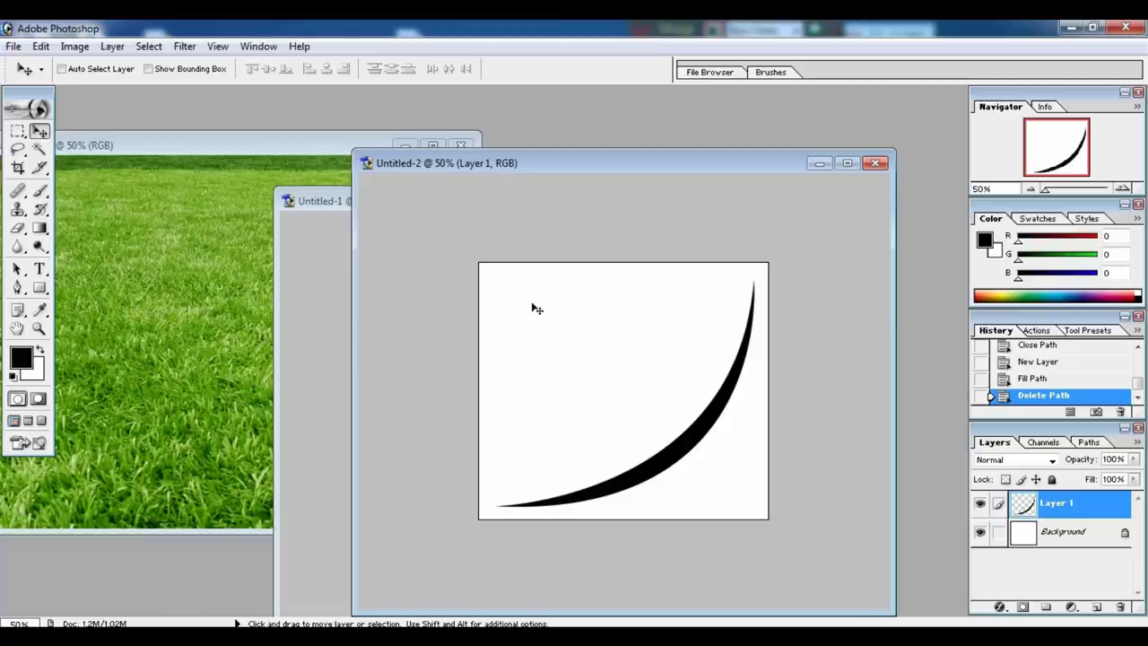
{"action": "key", "text": "ctrl+j"}
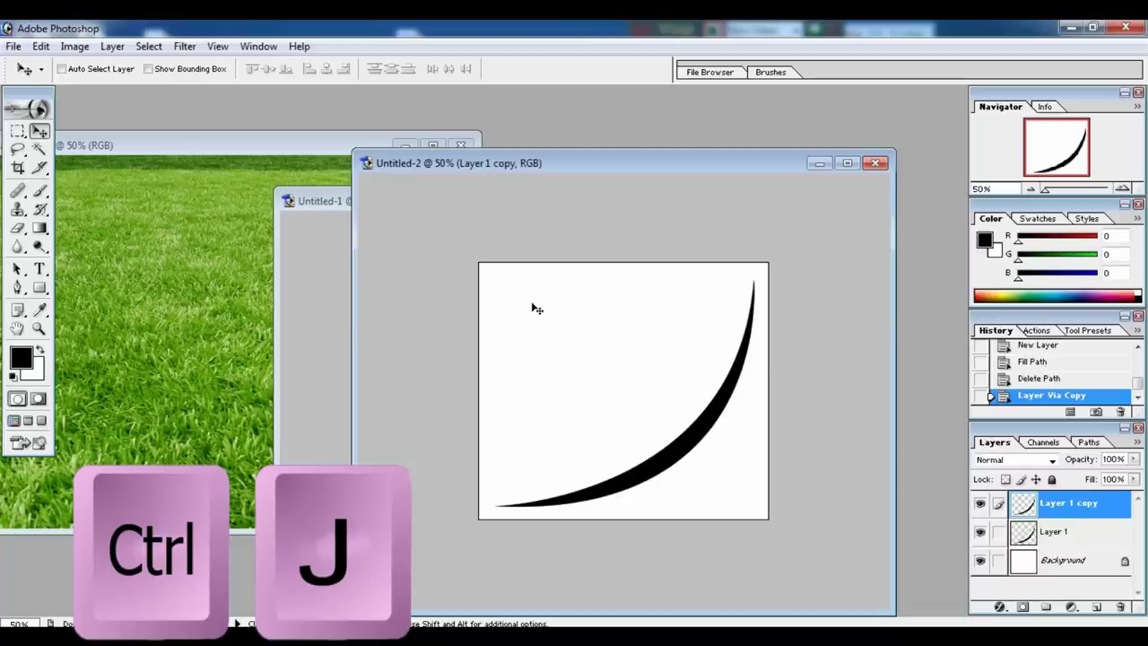
{"action": "mouse_move", "coordinate": [684, 436]}
{"action": "left_mouse_down"}
{"action": "mouse_move", "coordinate": [638, 403]}
{"action": "mouse_move", "coordinate": [679, 433]}
{"action": "left_mouse_up"}
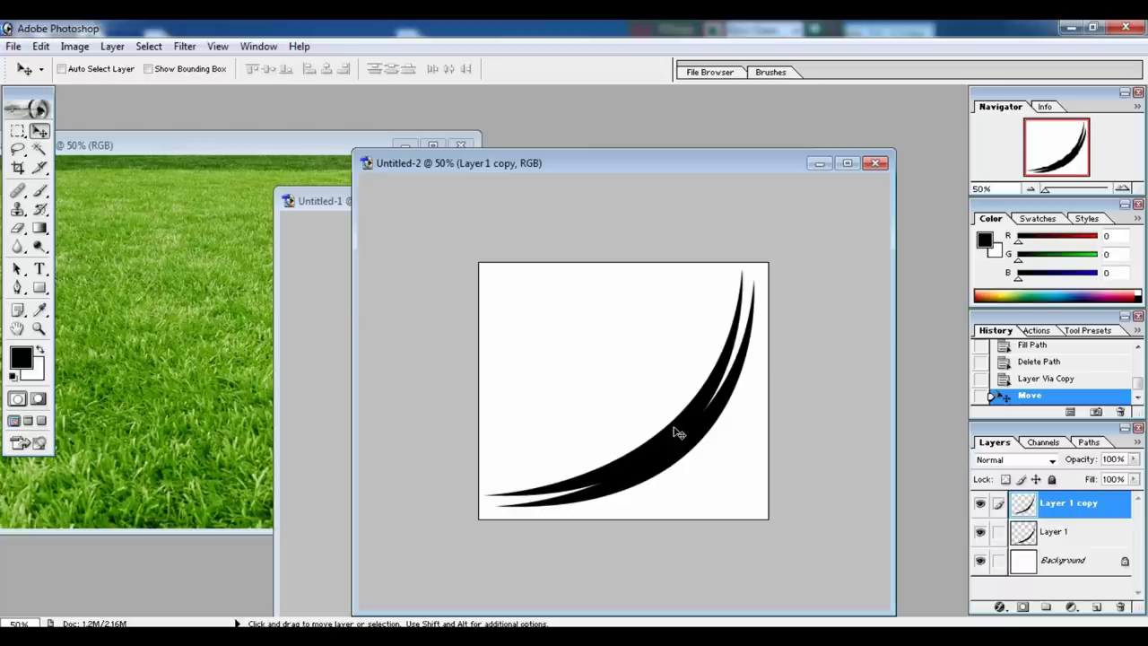
{"action": "key", "text": "ctrl+t"}
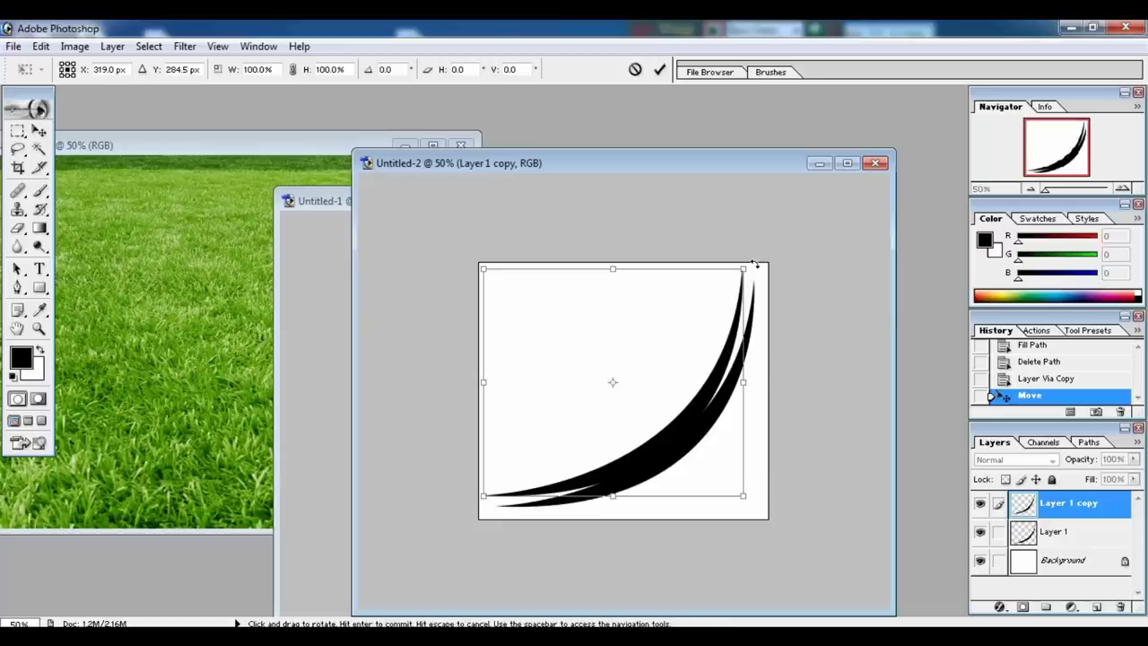
{"action": "left_click_drag", "start_coordinate": [759, 266], "coordinate": [792, 556]}
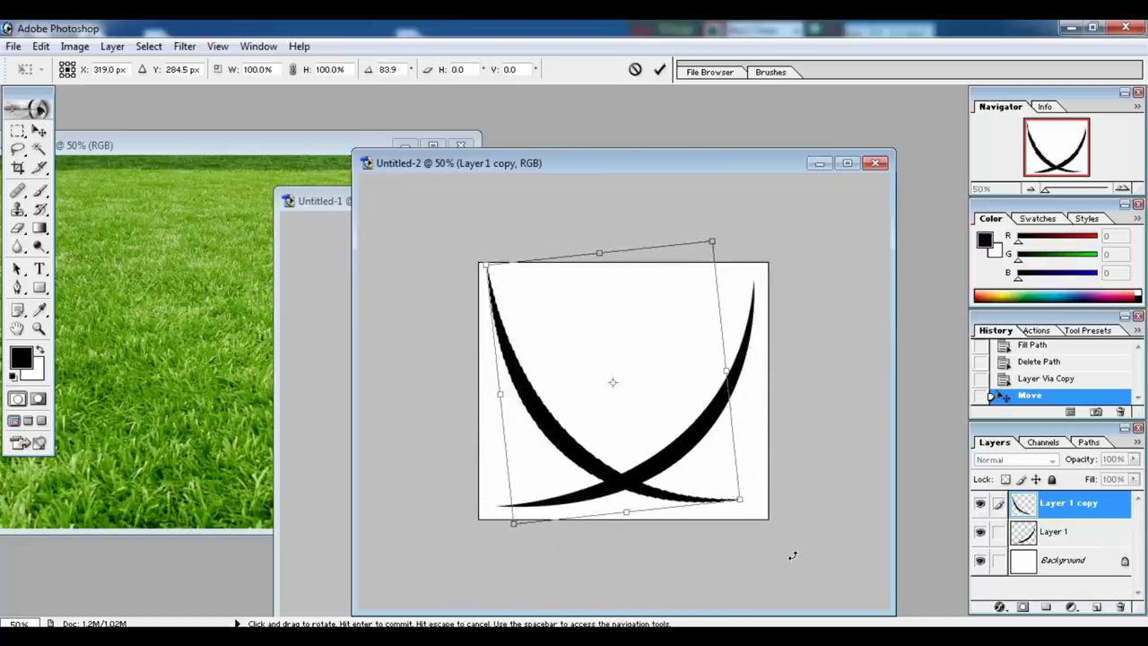
{"action": "key", "text": "Return"}
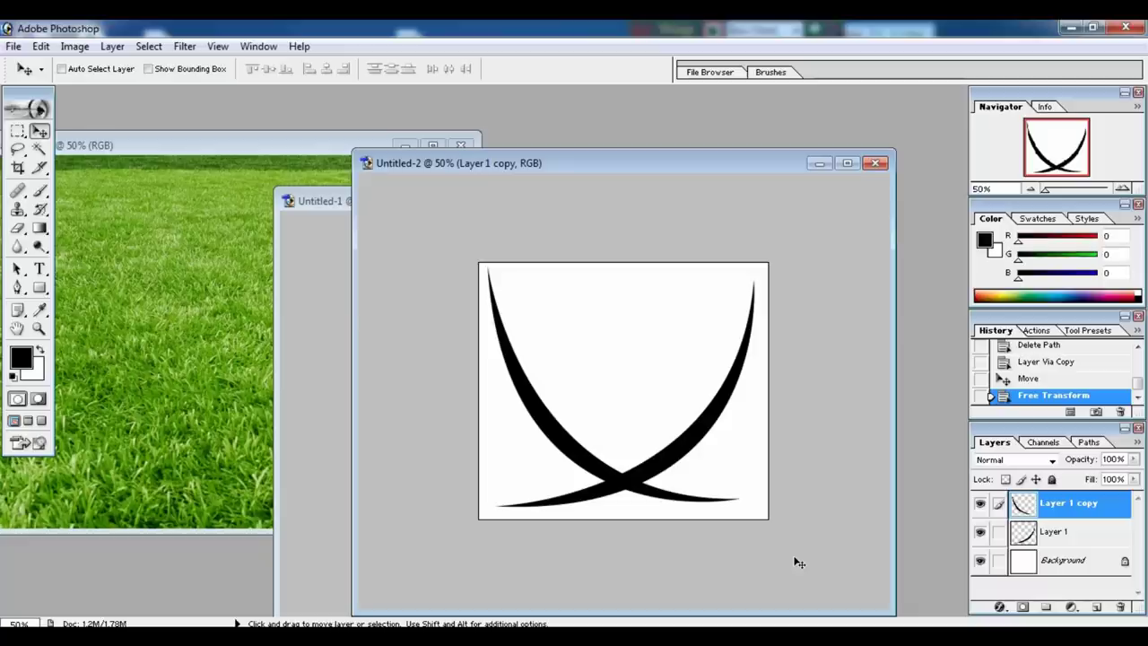
Duplicate the blade again, rotate it, scale it to 63.8%, and tuck it between the others
{"action": "key", "text": "ctrl+j"}
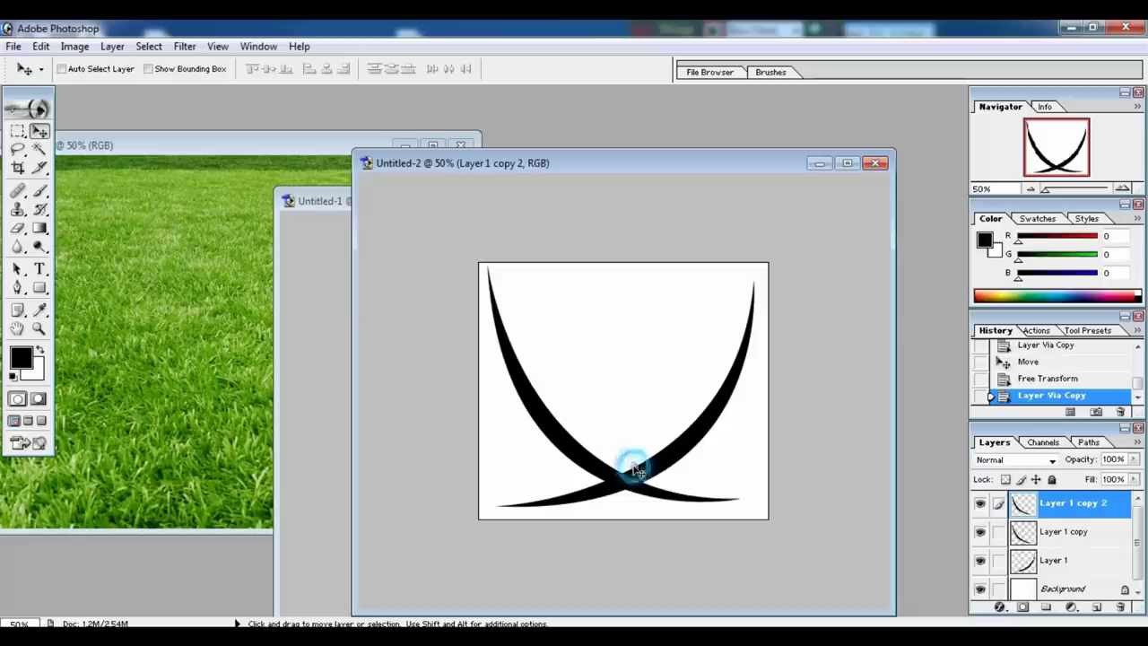
{"action": "left_click_drag", "start_coordinate": [634, 473], "coordinate": [660, 451]}
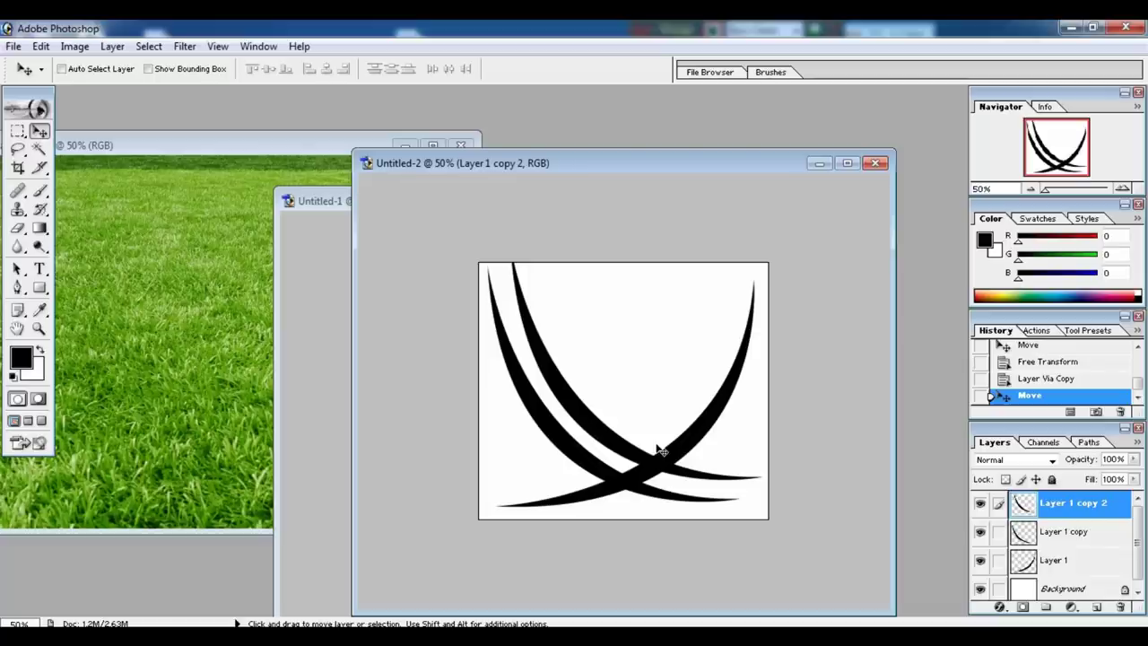
{"action": "key", "text": "ctrl+t"}
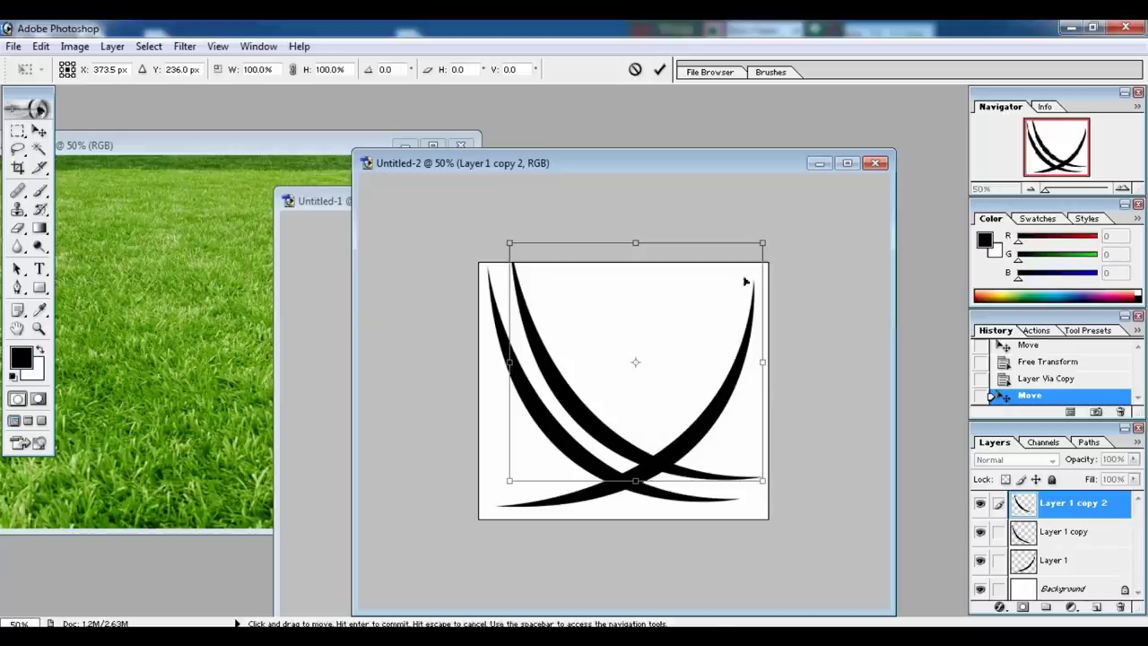
{"action": "left_click_drag", "start_coordinate": [799, 213], "coordinate": [843, 543]}
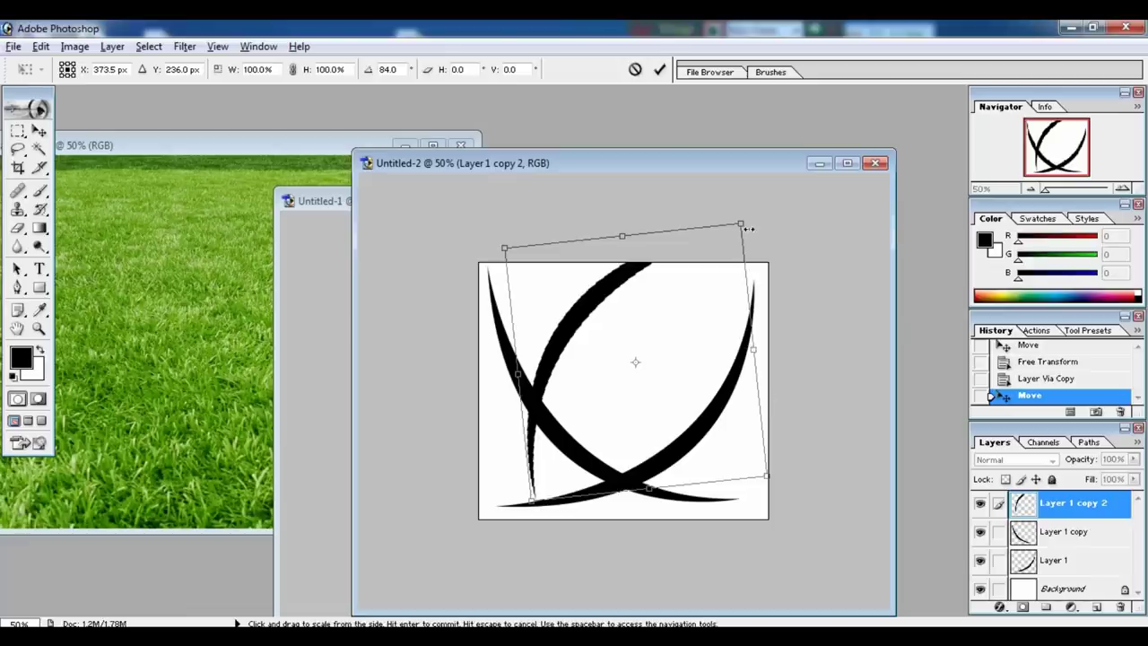
{"action": "left_click_drag", "start_coordinate": [743, 222], "coordinate": [705, 270]}
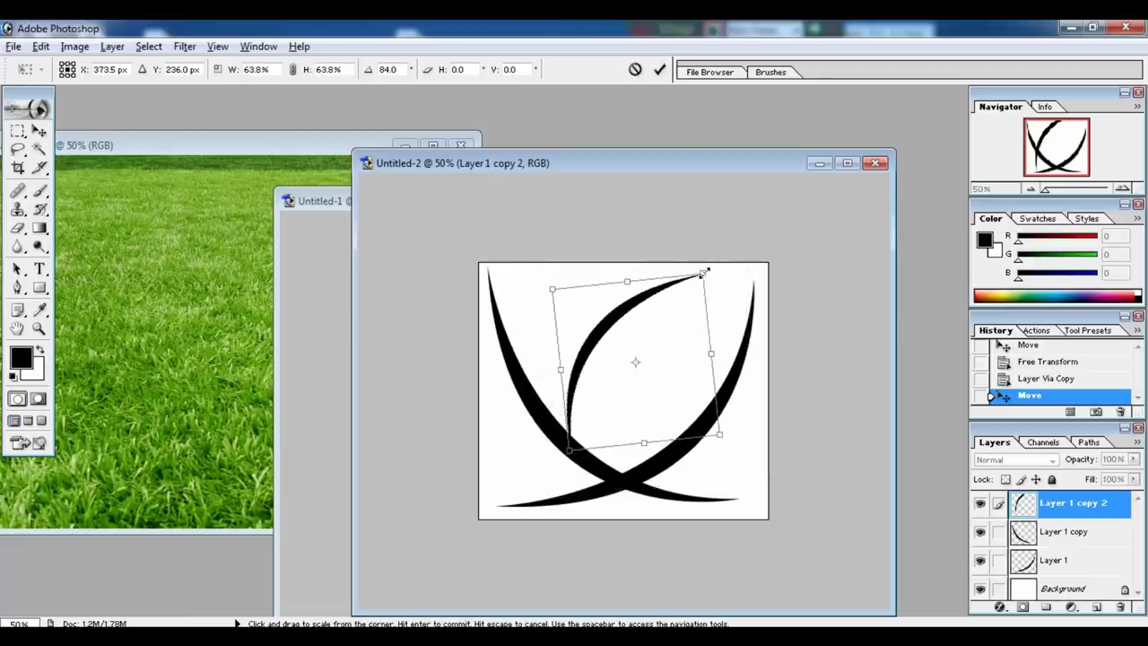
{"action": "left_click_drag", "start_coordinate": [666, 308], "coordinate": [630, 328]}
{"action": "key", "text": "Return"}
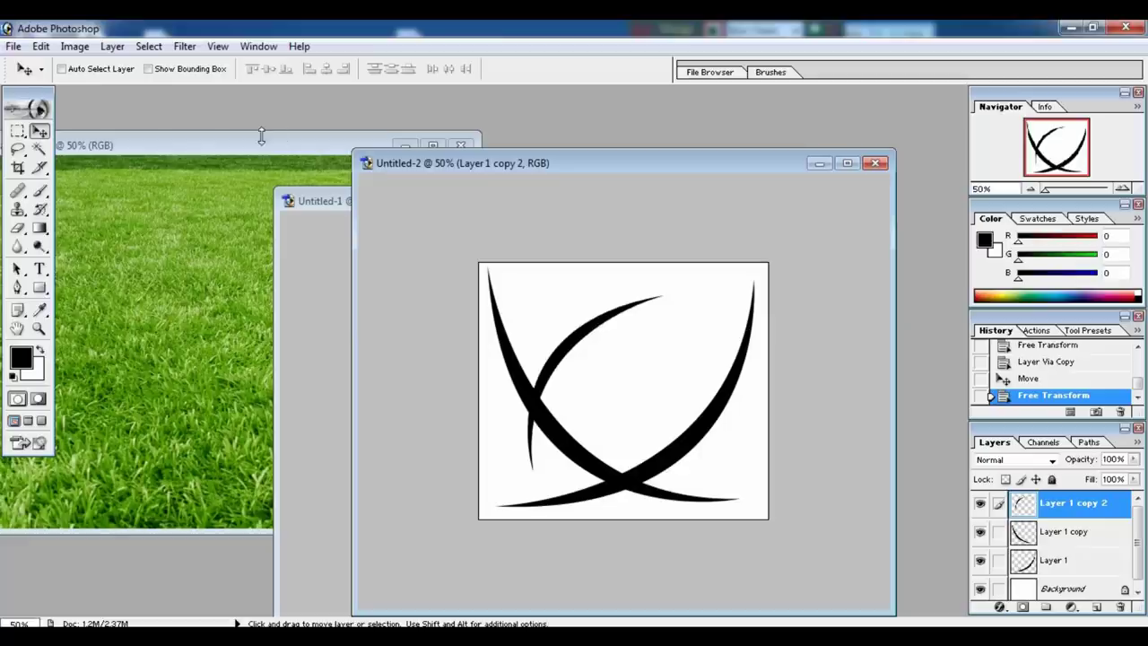
Use Edit > Define Brush to save the tuft as brush 'Sampled Brush #1'
{"action": "left_click", "coordinate": [41, 49]}
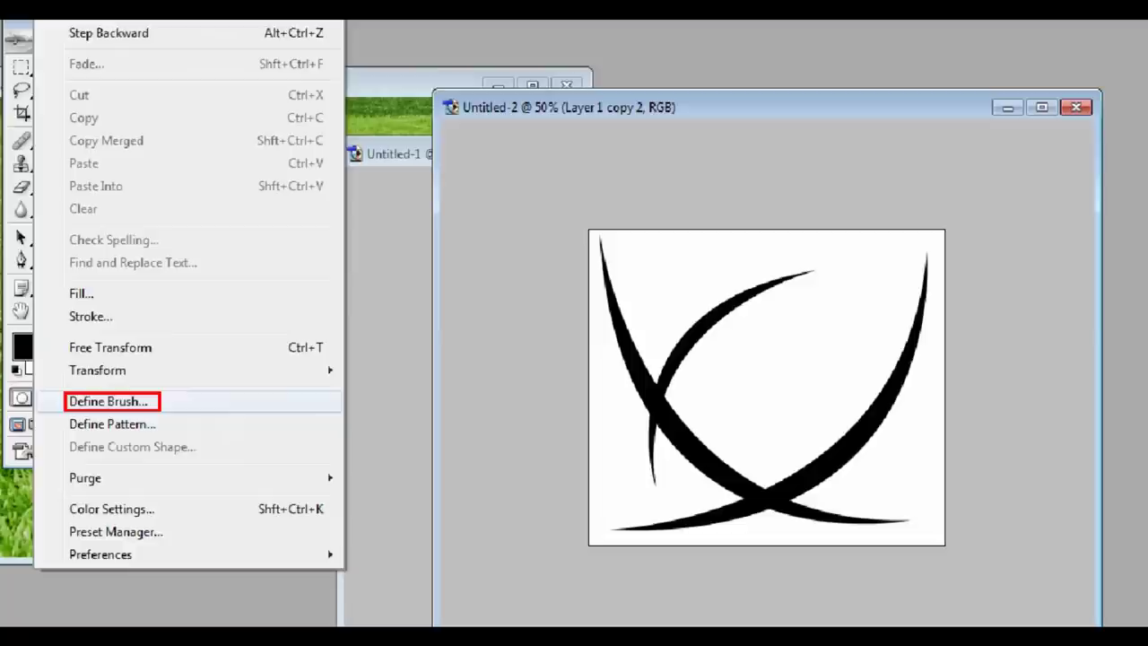
{"action": "left_click", "coordinate": [103, 403]}
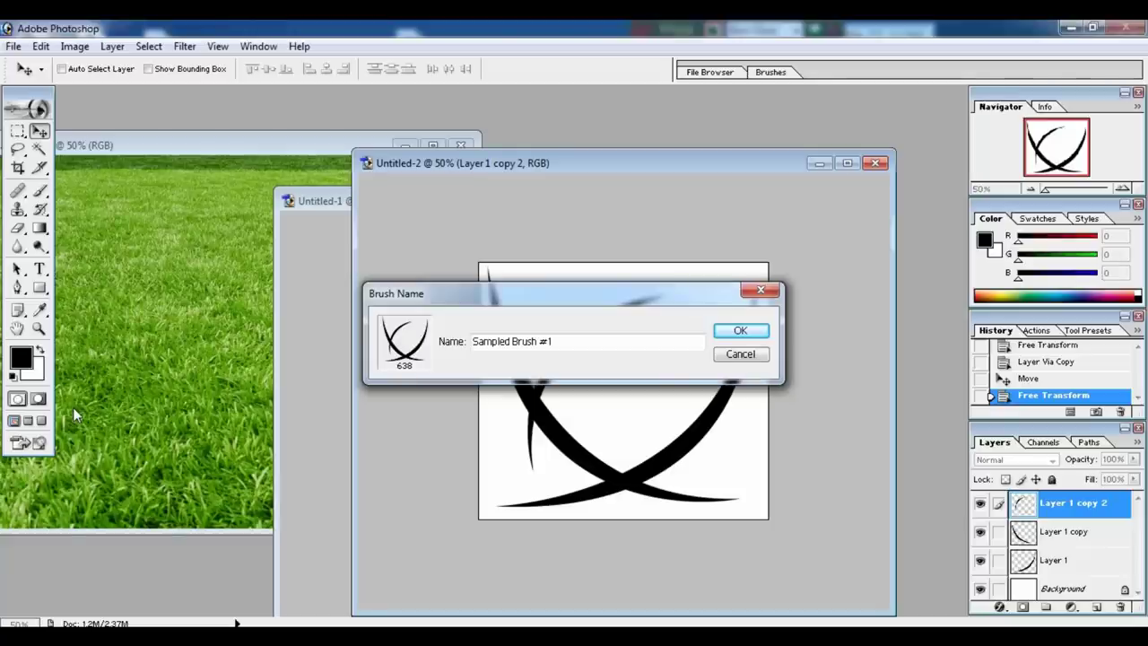
{"action": "left_click", "coordinate": [571, 341]}
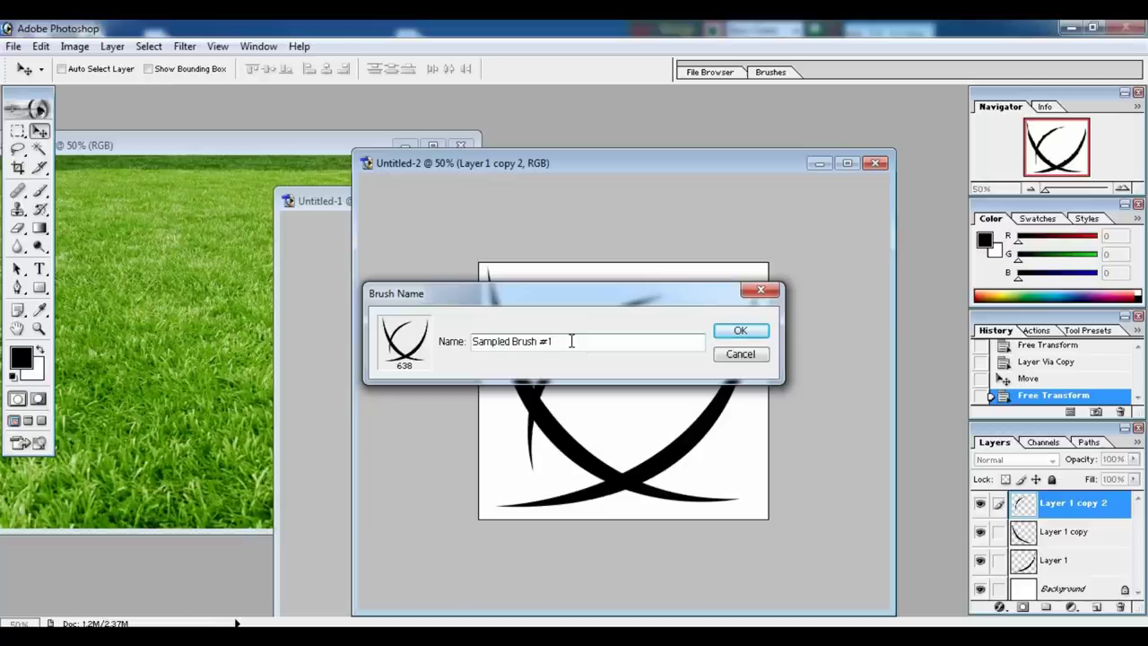
{"action": "left_click", "coordinate": [747, 331]}
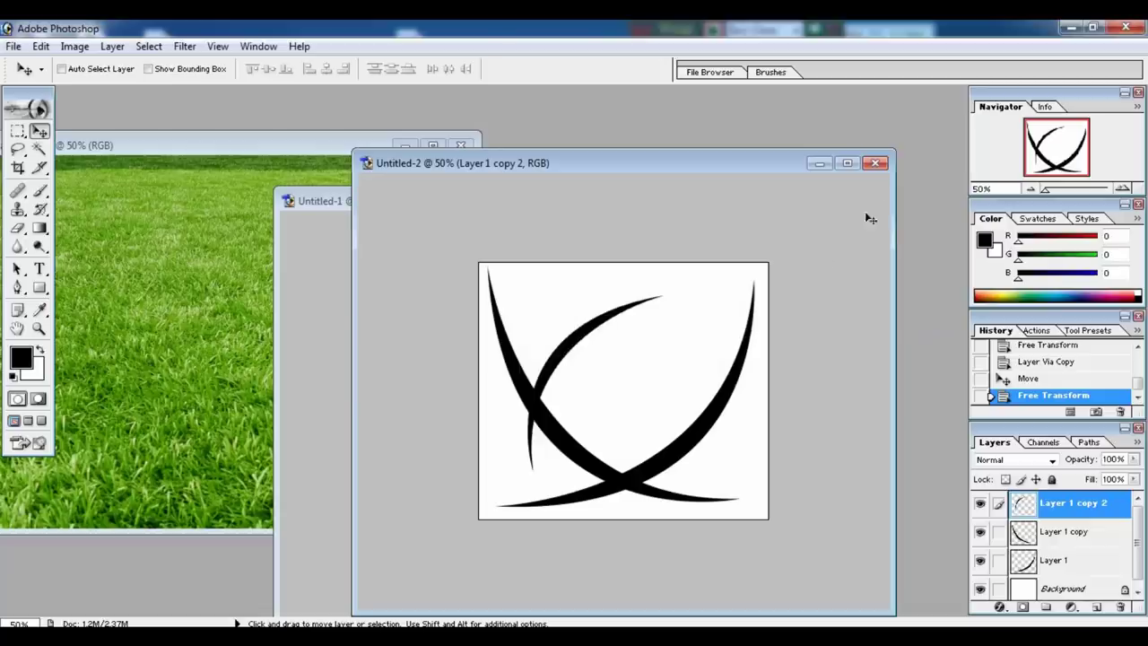
Close Untitled-2 without saving and select the Brush tool
{"action": "left_click", "coordinate": [876, 167]}
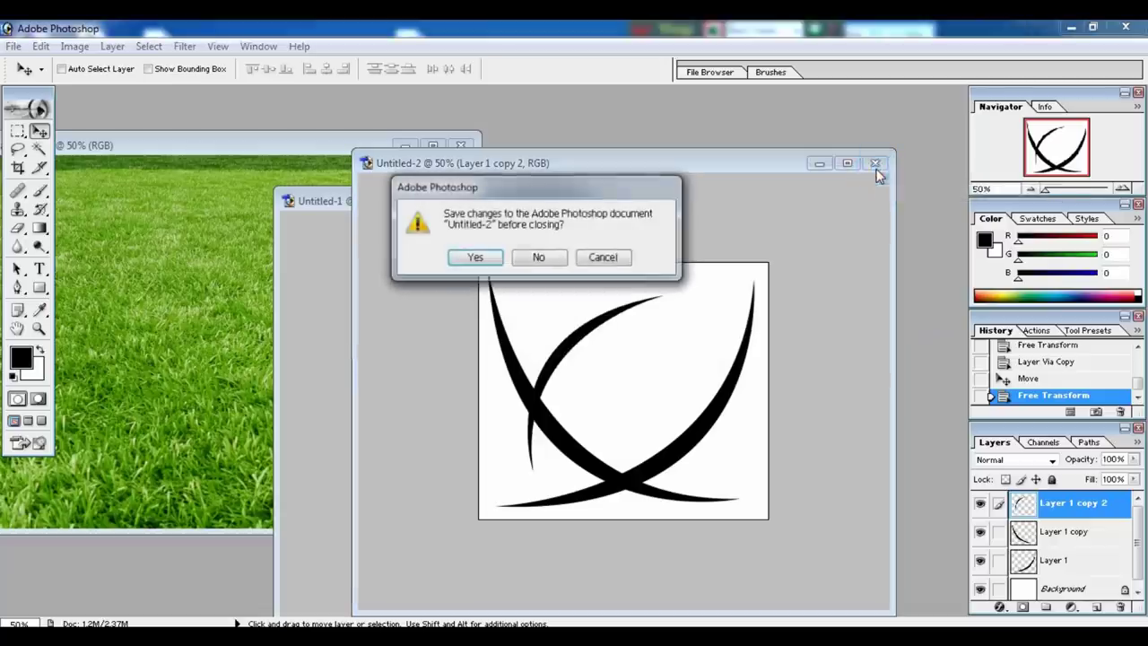
{"action": "left_click", "coordinate": [547, 259]}
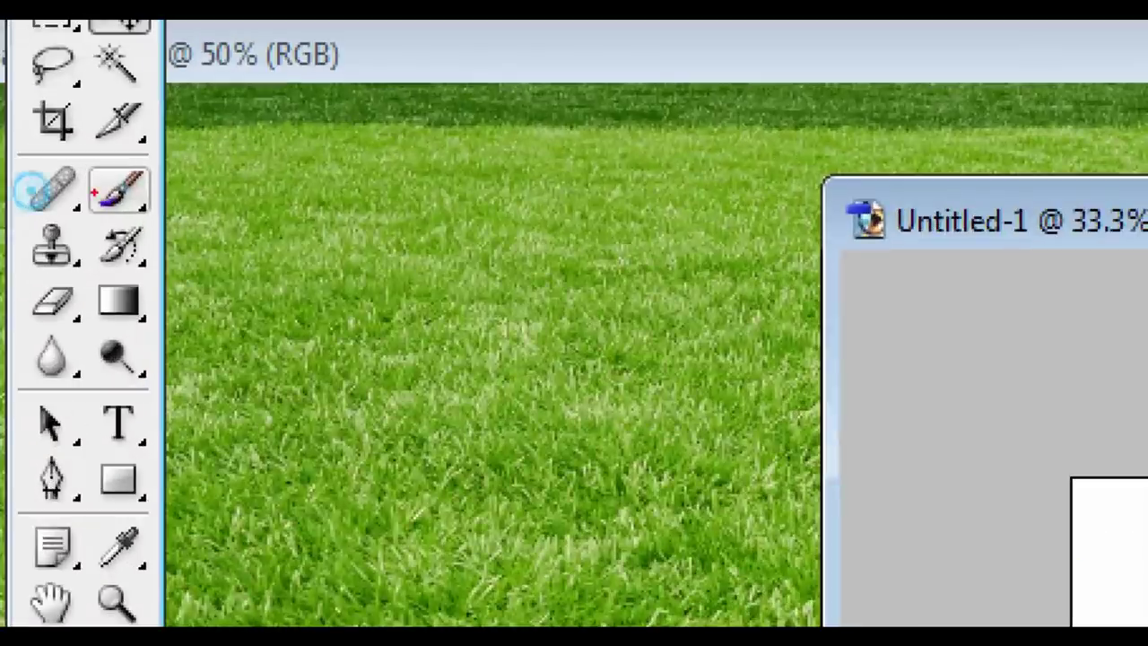
{"action": "left_click", "coordinate": [36, 190]}
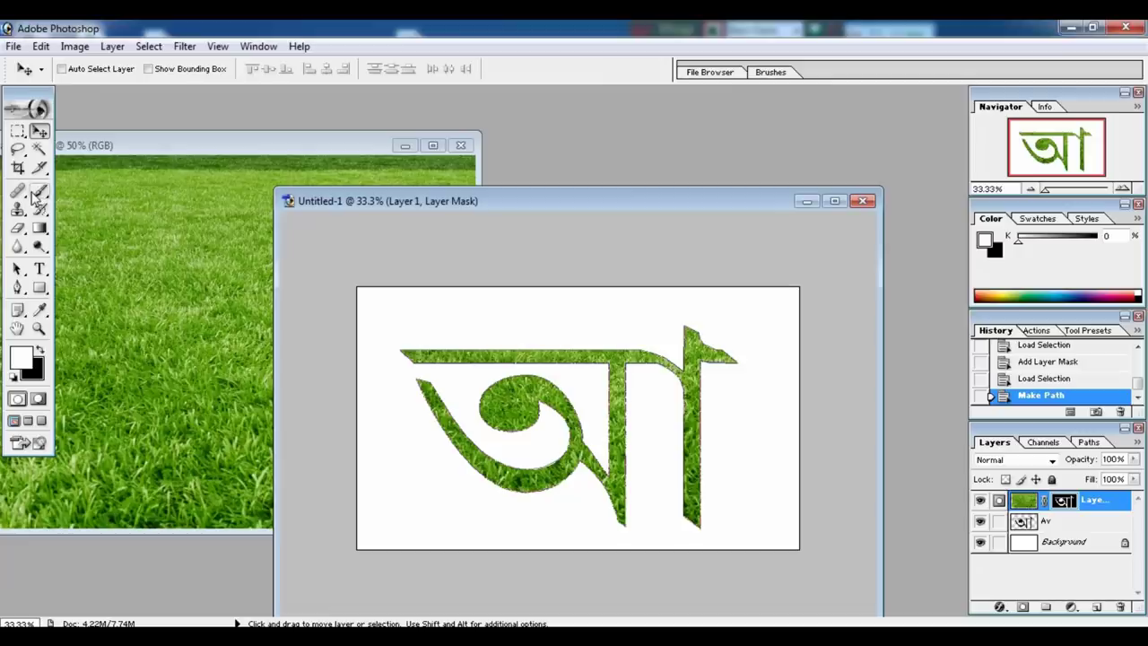
{"action": "left_click", "coordinate": [117, 190]}
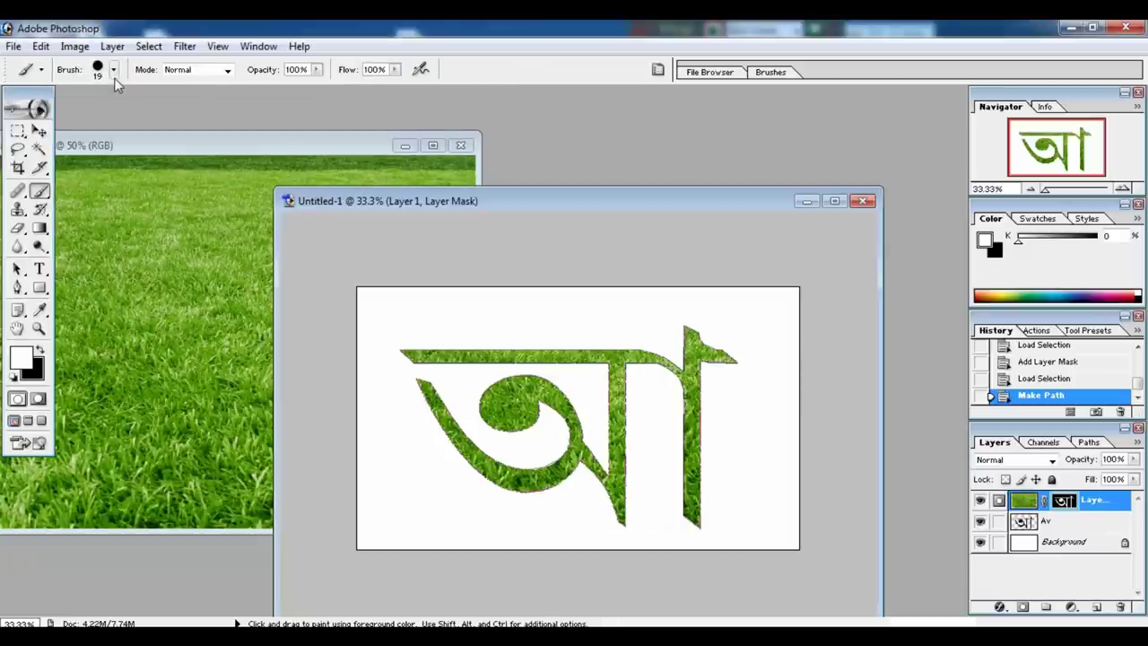
Pick the 638 px grass-tuft brush from the brush preset picker
{"action": "left_click", "coordinate": [113, 70]}
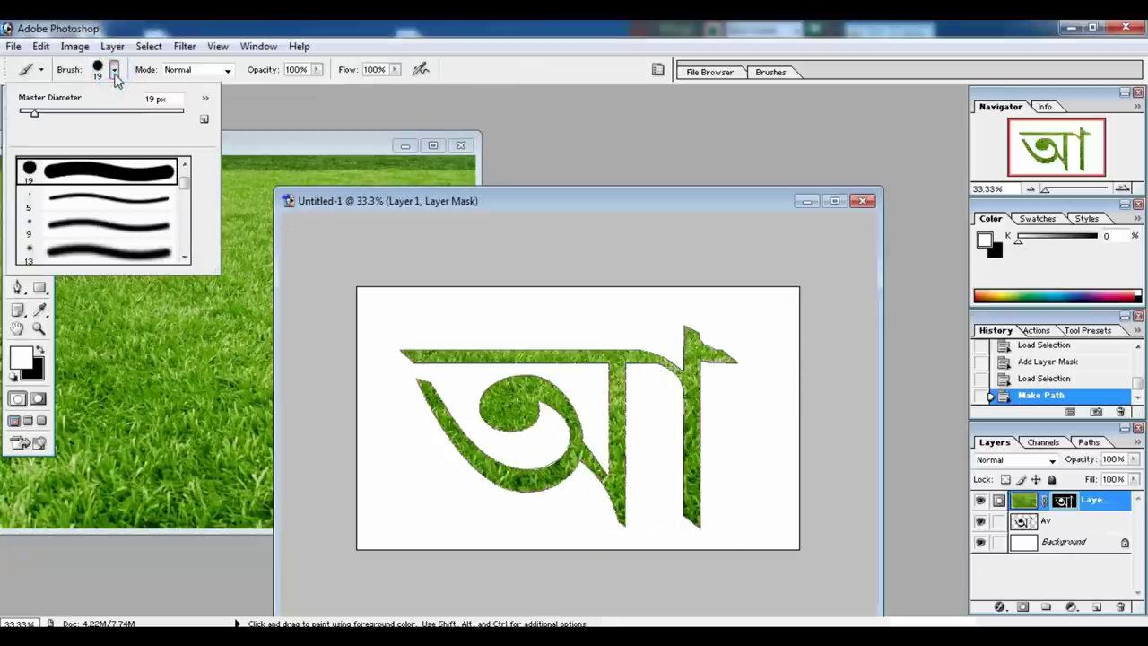
{"action": "left_click", "coordinate": [185, 174]}
{"action": "left_click_drag", "start_coordinate": [185, 180], "coordinate": [186, 256]}
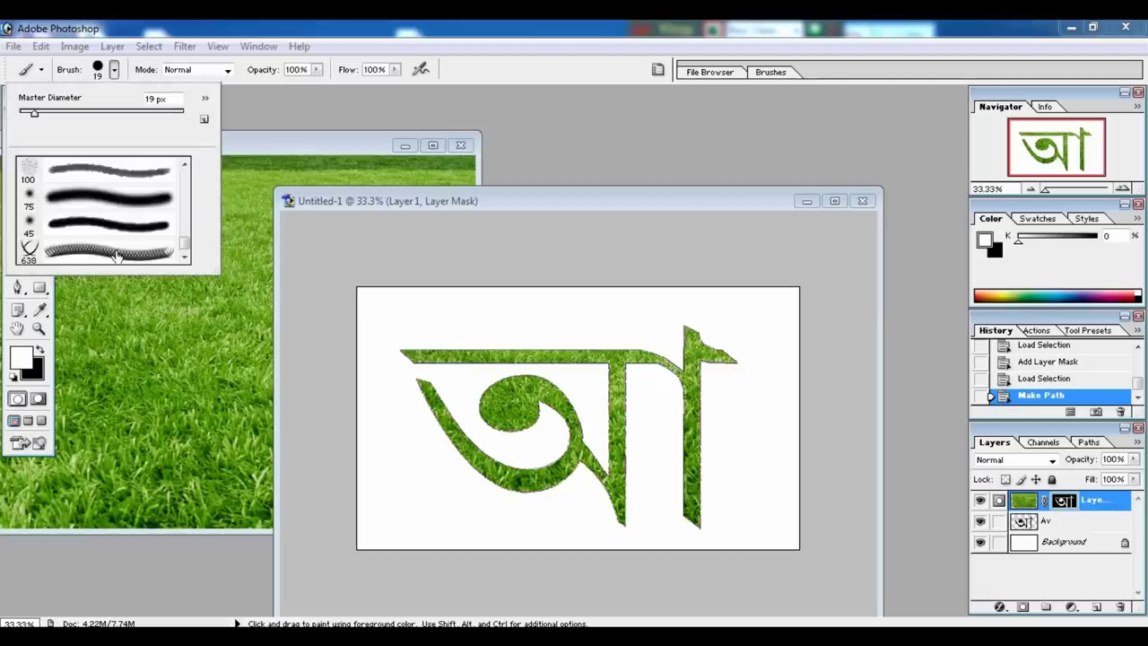
{"action": "left_click", "coordinate": [117, 255]}
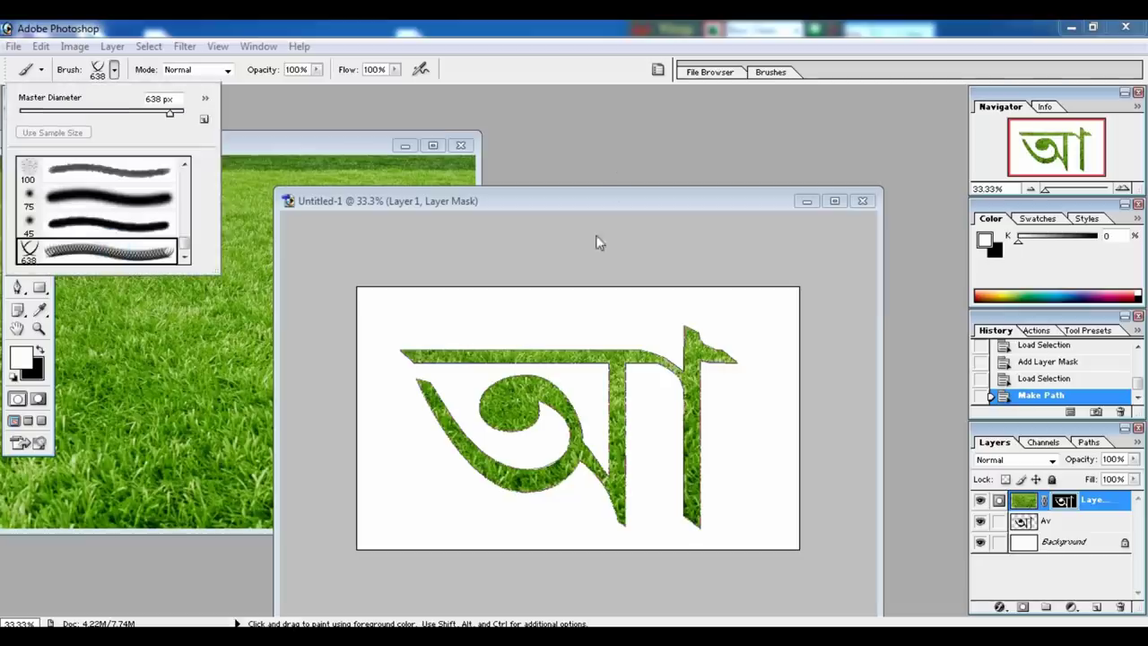
{"action": "left_click", "coordinate": [582, 166]}
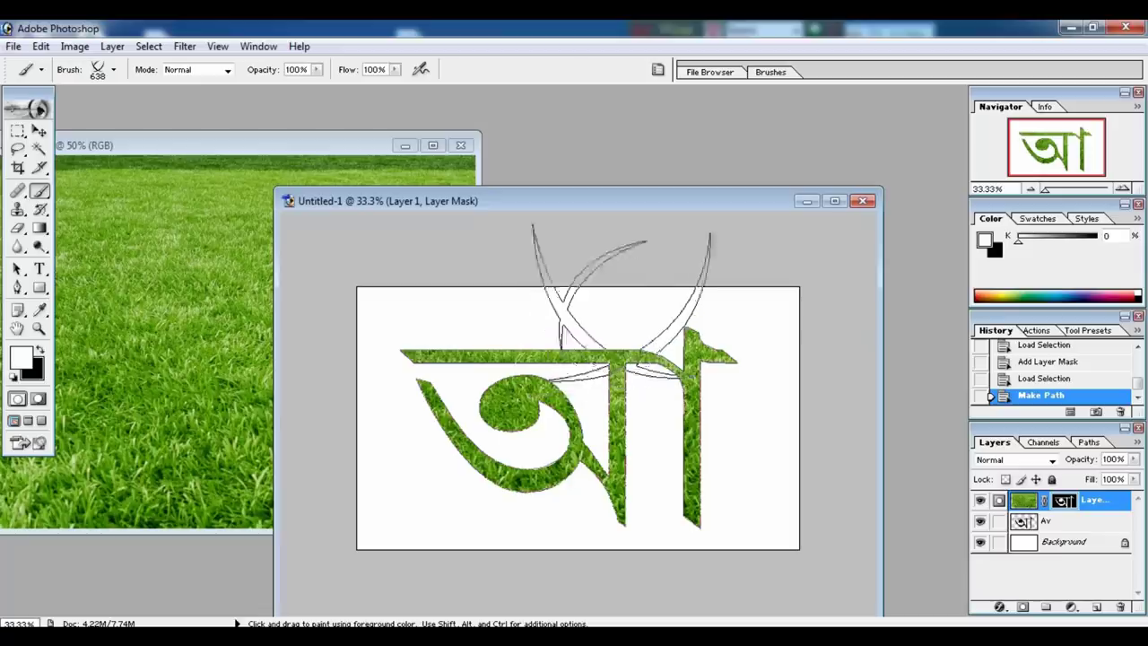
{"action": "key", "text": "v"}
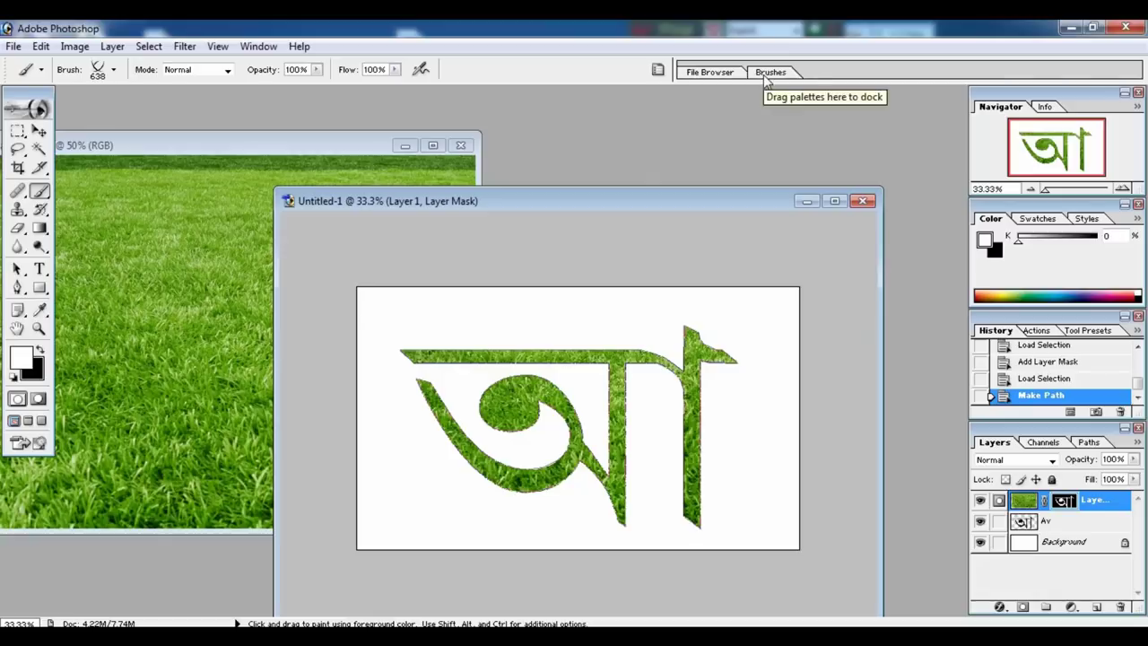
Enable Shape Dynamics with 27% size jitter, 18% minimum diameter, 44% angle jitter, plus Scattering
{"action": "left_click", "coordinate": [769, 73]}
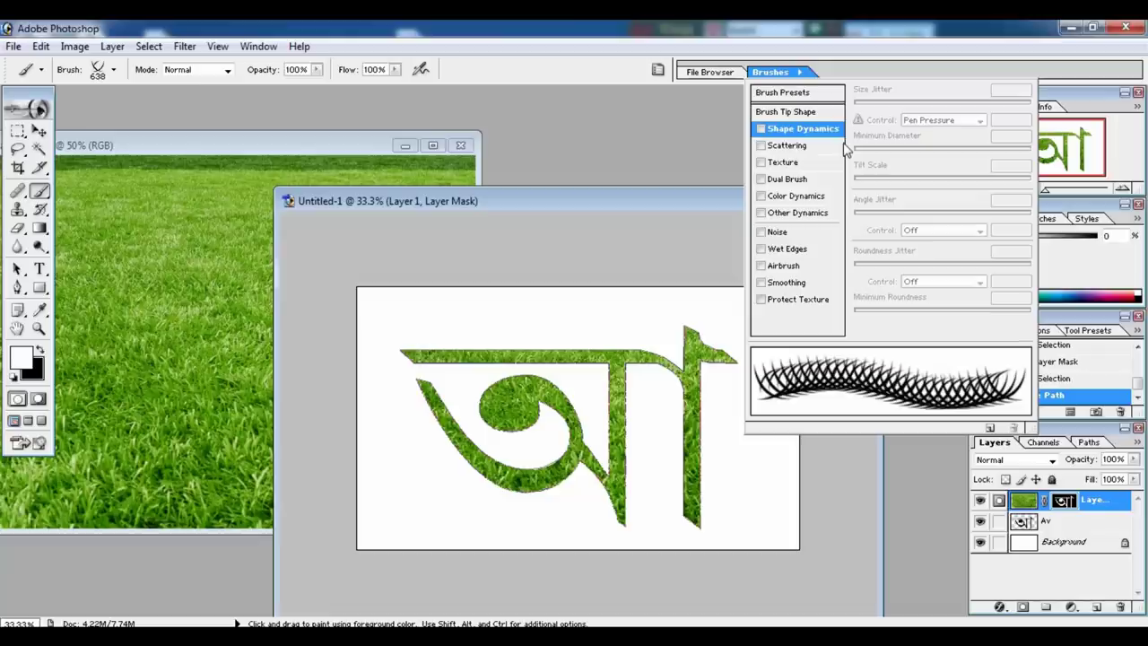
{"action": "left_click", "coordinate": [805, 131]}
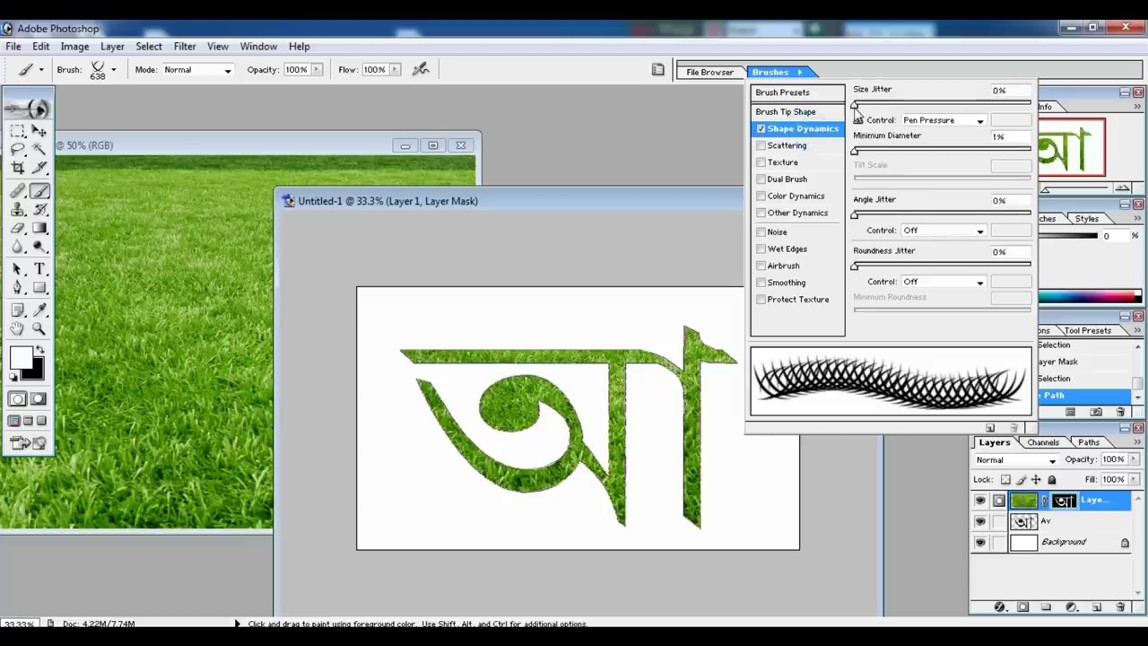
{"action": "left_click_drag", "start_coordinate": [855, 104], "coordinate": [904, 111]}
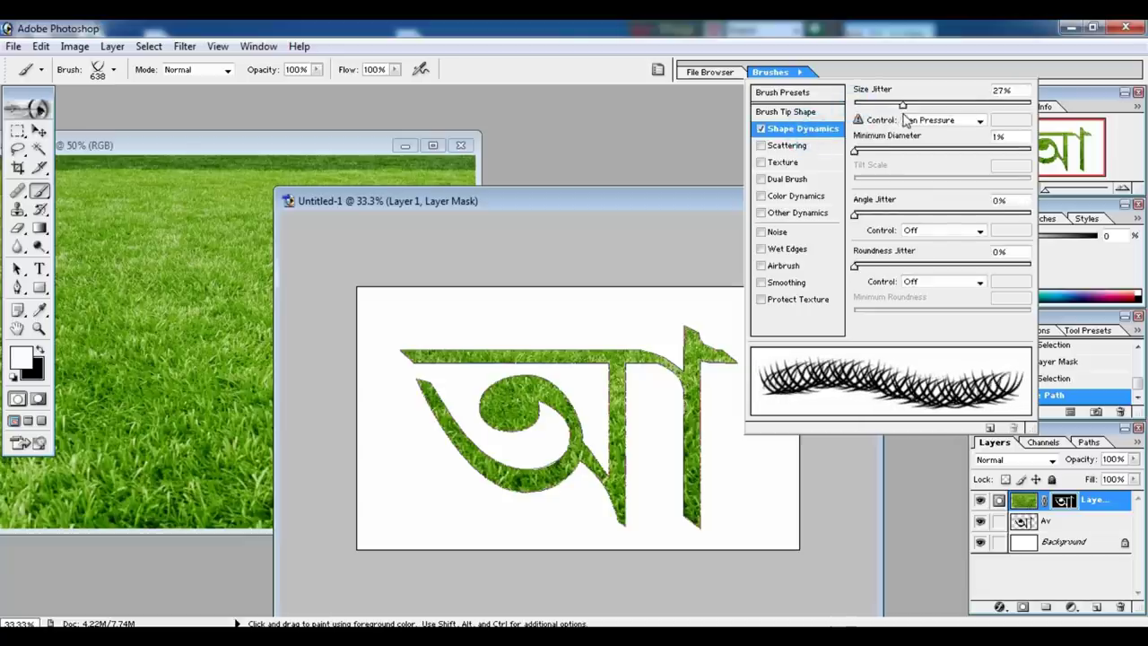
{"action": "left_click", "coordinate": [861, 153]}
{"action": "left_click_drag", "start_coordinate": [866, 159], "coordinate": [888, 162]}
{"action": "left_click_drag", "start_coordinate": [855, 217], "coordinate": [935, 231]}
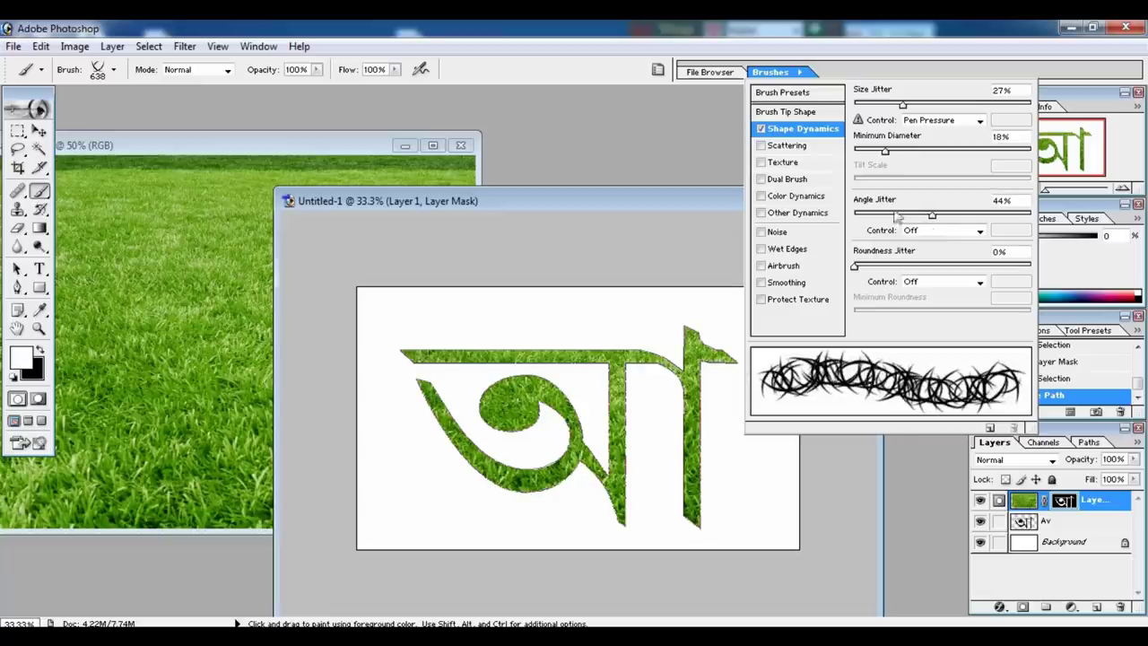
{"action": "left_click", "coordinate": [782, 149]}
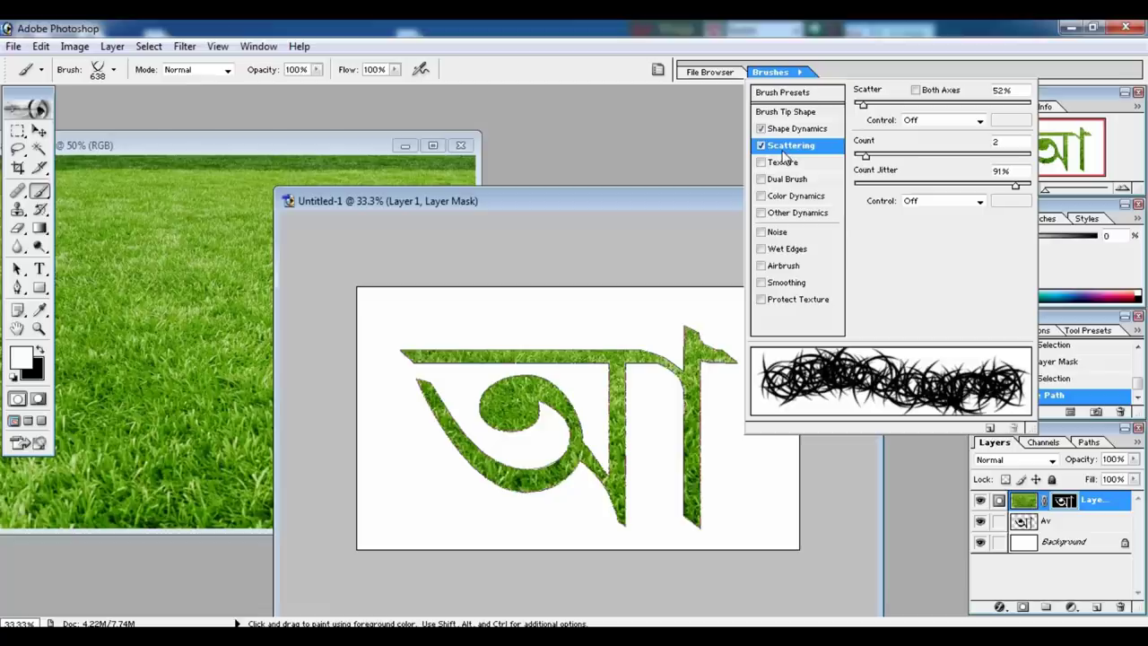
Lower Scatter to 43% and Count Jitter to 55%, then close the brush settings
{"action": "mouse_move", "coordinate": [864, 106]}
{"action": "left_mouse_down"}
{"action": "mouse_move", "coordinate": [854, 106]}
{"action": "mouse_move", "coordinate": [883, 110]}
{"action": "mouse_move", "coordinate": [861, 125]}
{"action": "mouse_move", "coordinate": [874, 174]}
{"action": "mouse_move", "coordinate": [919, 168]}
{"action": "mouse_move", "coordinate": [870, 165]}
{"action": "left_mouse_up"}
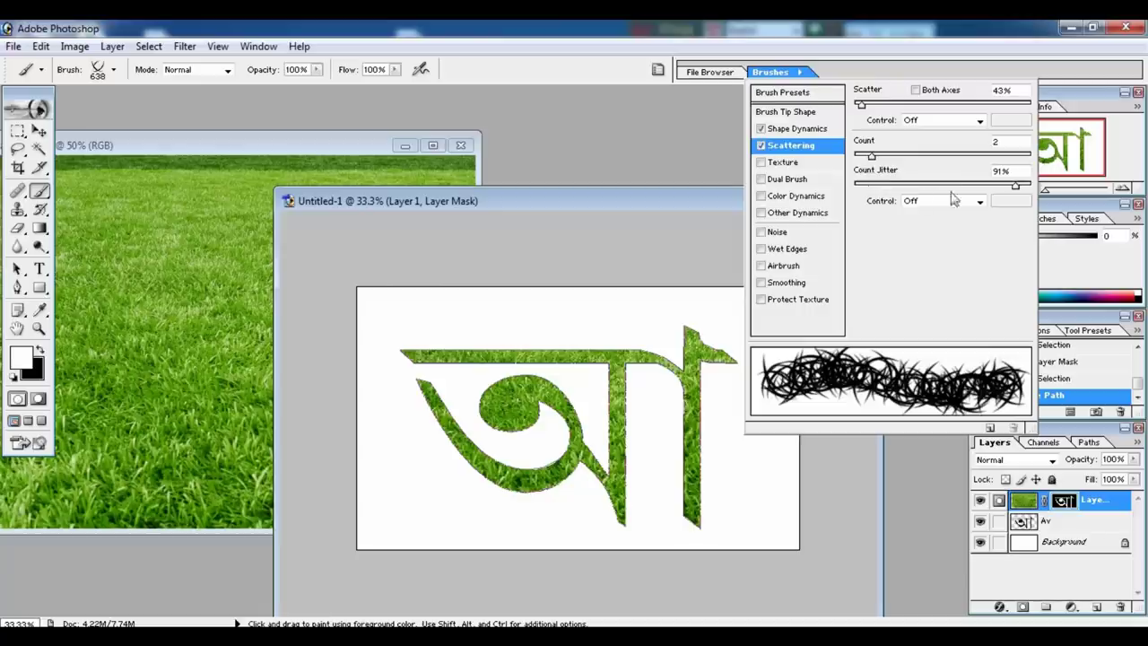
{"action": "left_click_drag", "start_coordinate": [1019, 185], "coordinate": [956, 202]}
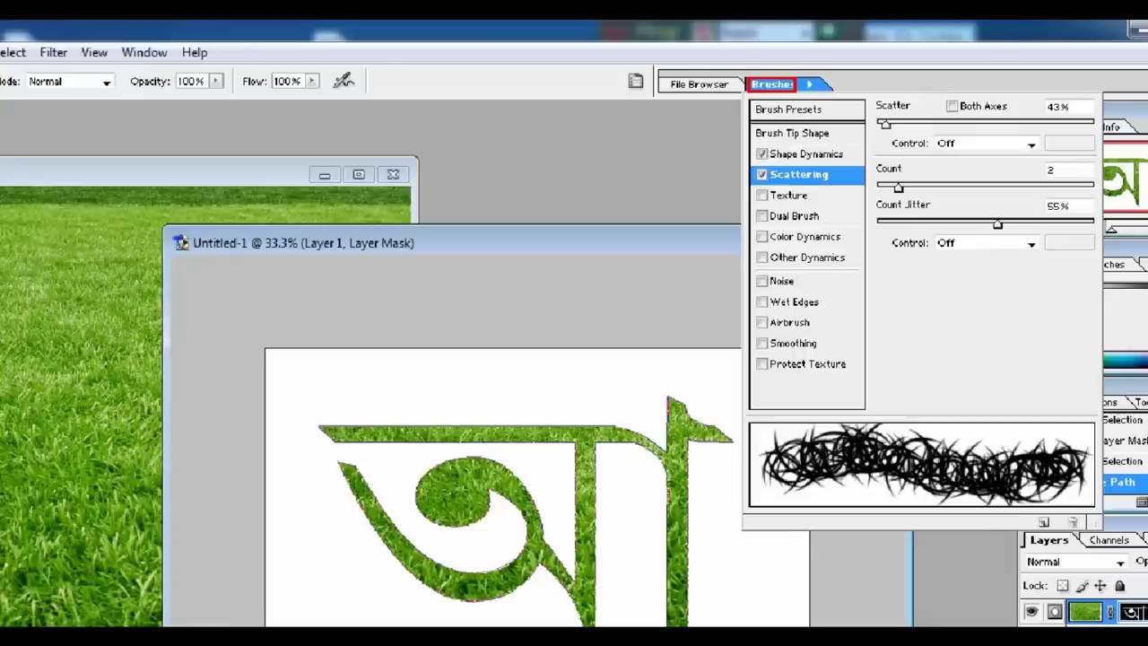
{"action": "left_click", "coordinate": [792, 67]}
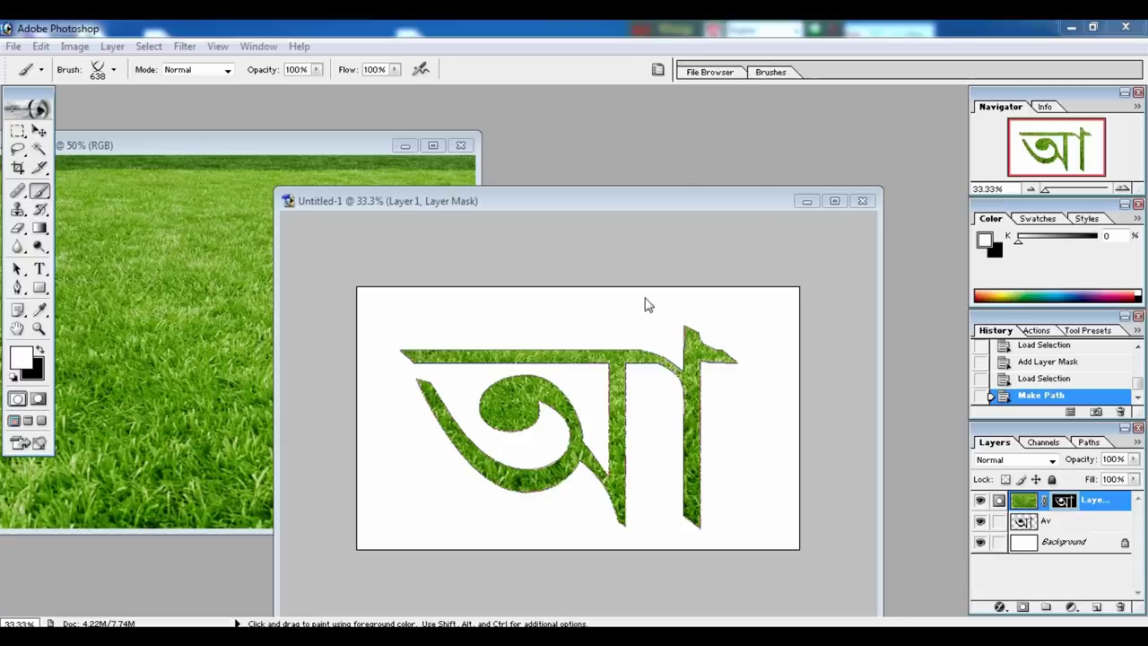
On Untitled-1, zoom in, hide the path, and shrink the brush to 80 px
{"action": "left_click", "coordinate": [581, 336]}
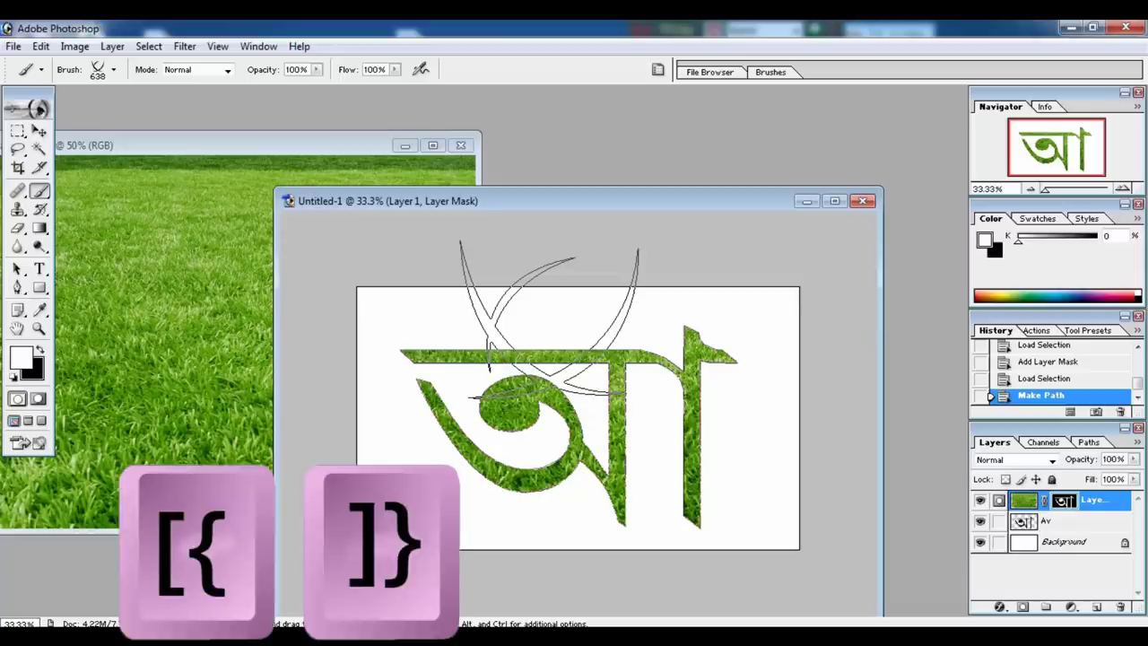
{"action": "key", "text": "bracketleft"}
{"action": "key", "text": "bracketleft"}
{"action": "key", "text": "bracketleft"}
{"action": "key", "text": "bracketleft"}
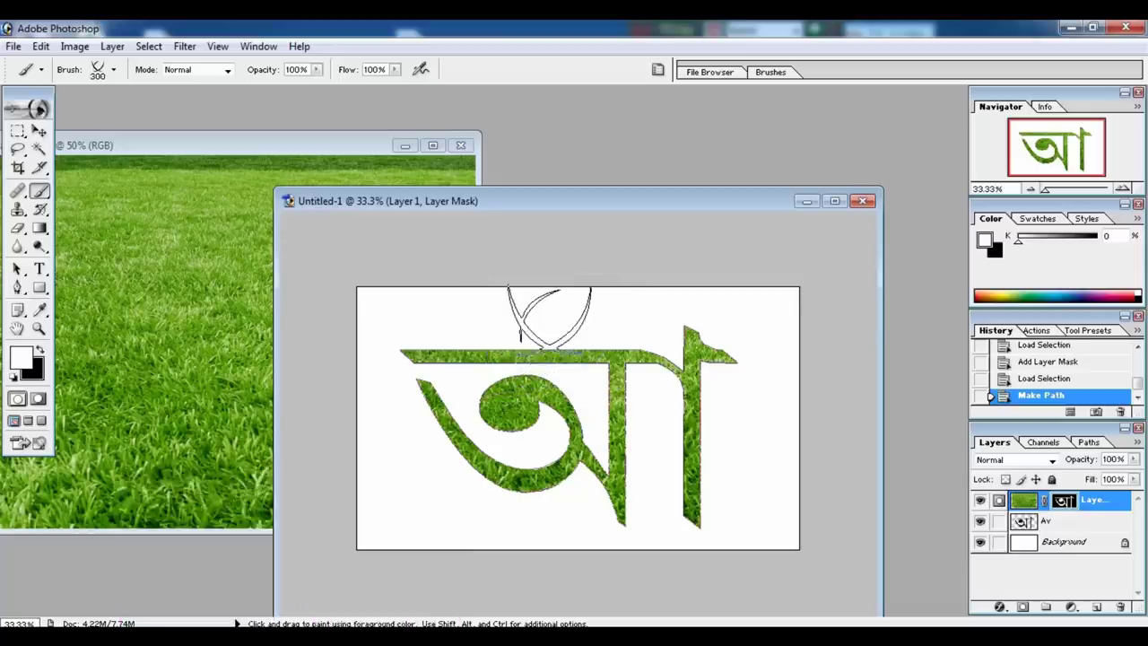
{"action": "key", "text": "bracketright"}
{"action": "key", "text": "bracketright"}
{"action": "key", "text": "bracketright"}
{"action": "key", "text": "bracketright"}
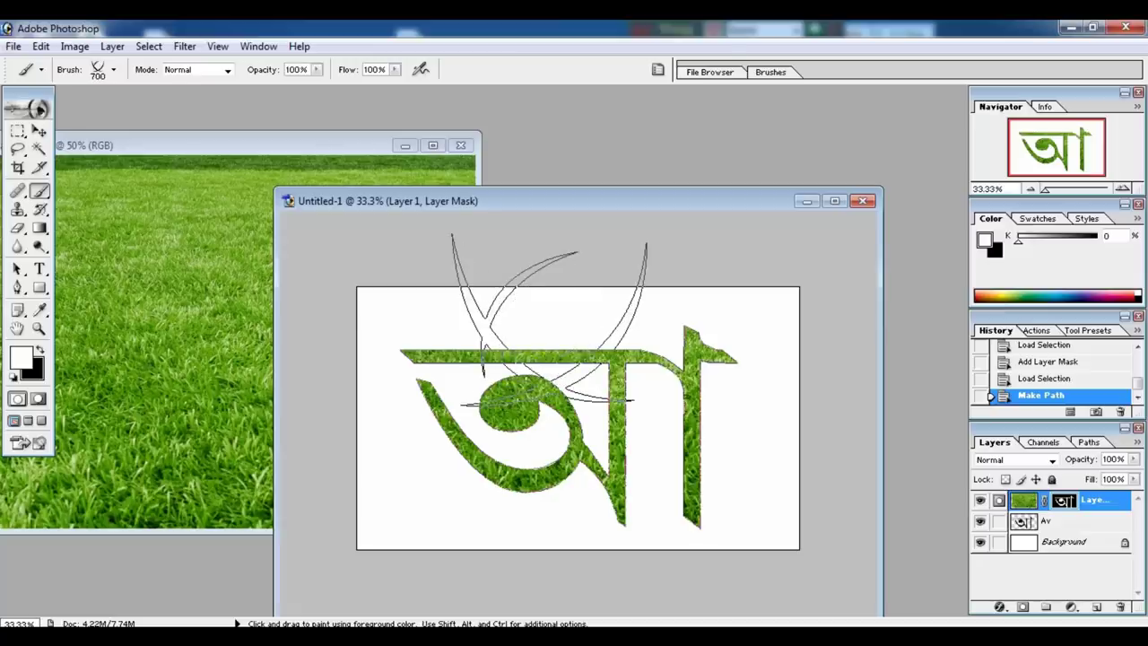
{"action": "key", "text": "f"}
{"action": "key", "text": "ctrl+plus"}
{"action": "key", "text": "ctrl+plus"}
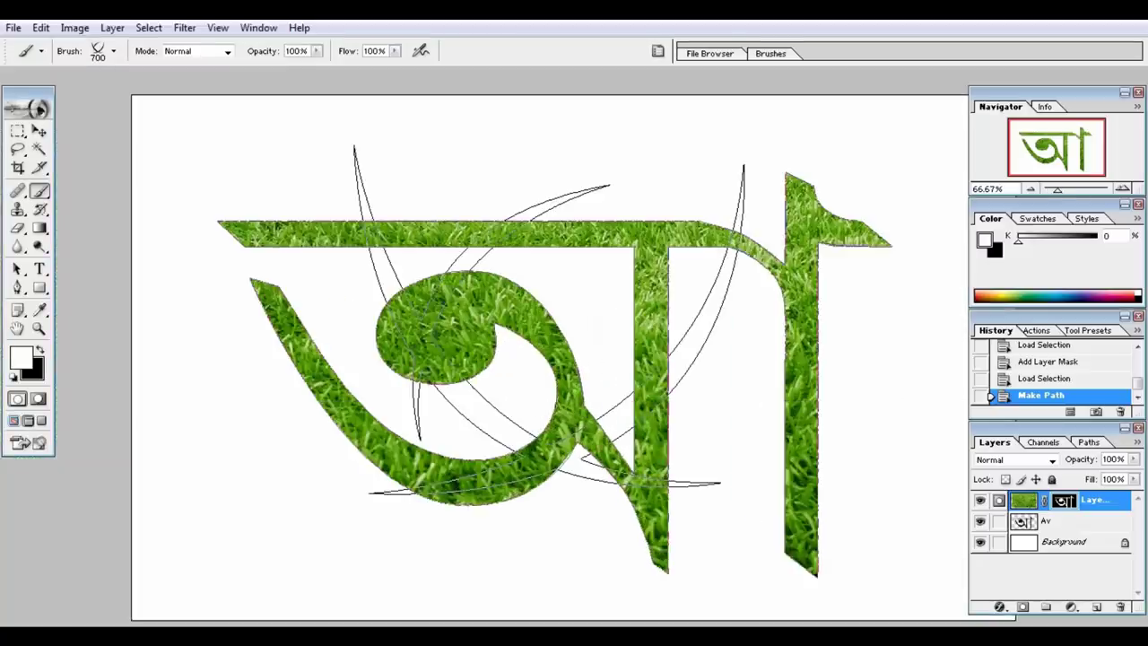
{"action": "key", "text": "ctrl+h"}
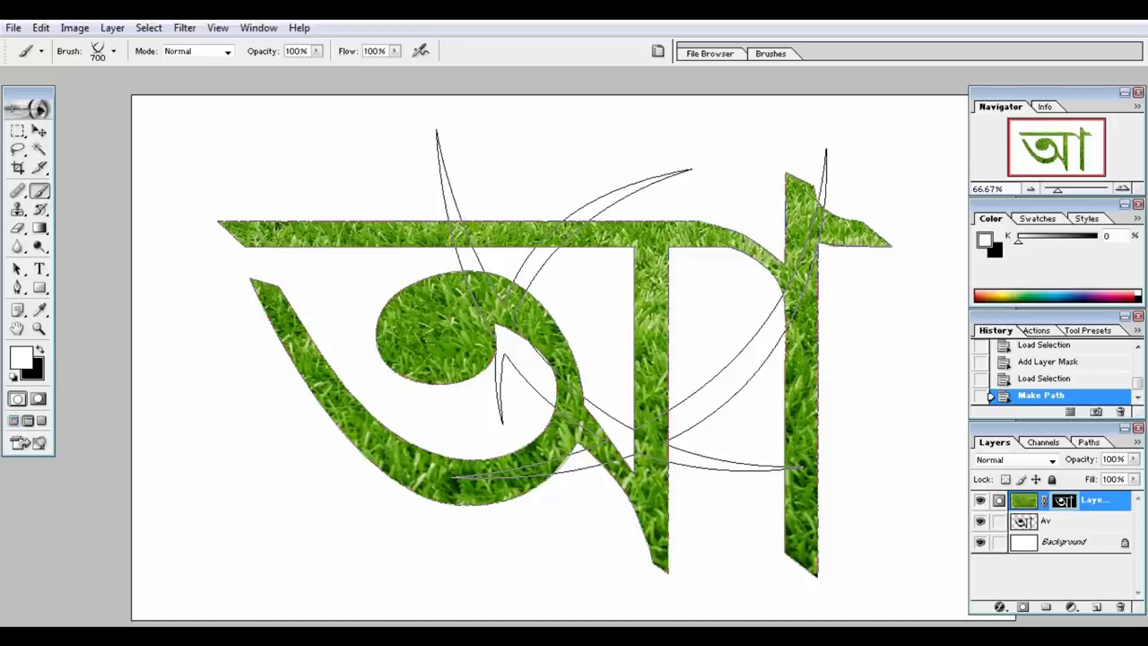
{"action": "key", "text": "bracketleft"}
{"action": "key", "text": "bracketleft"}
{"action": "key", "text": "bracketleft"}
{"action": "key", "text": "bracketleft"}
{"action": "key", "text": "bracketleft"}
{"action": "key", "text": "bracketleft"}
{"action": "key", "text": "bracketleft"}
{"action": "key", "text": "bracketleft"}
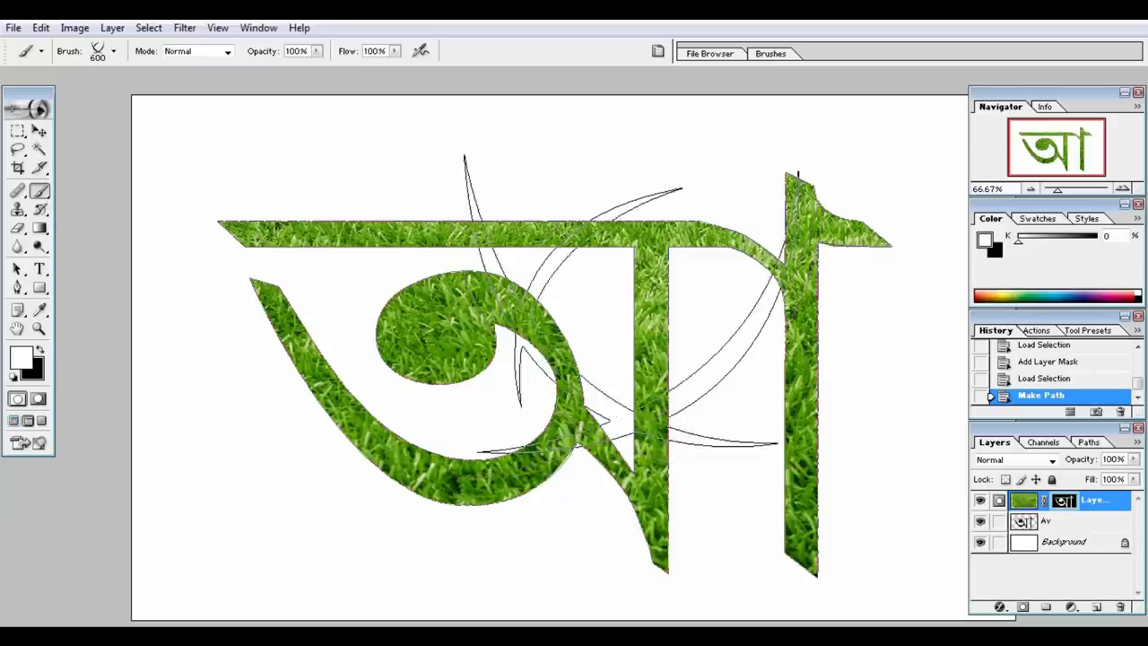
{"action": "key", "text": "bracketleft"}
{"action": "key", "text": "bracketleft"}
{"action": "key", "text": "bracketleft"}
{"action": "key", "text": "bracketleft"}
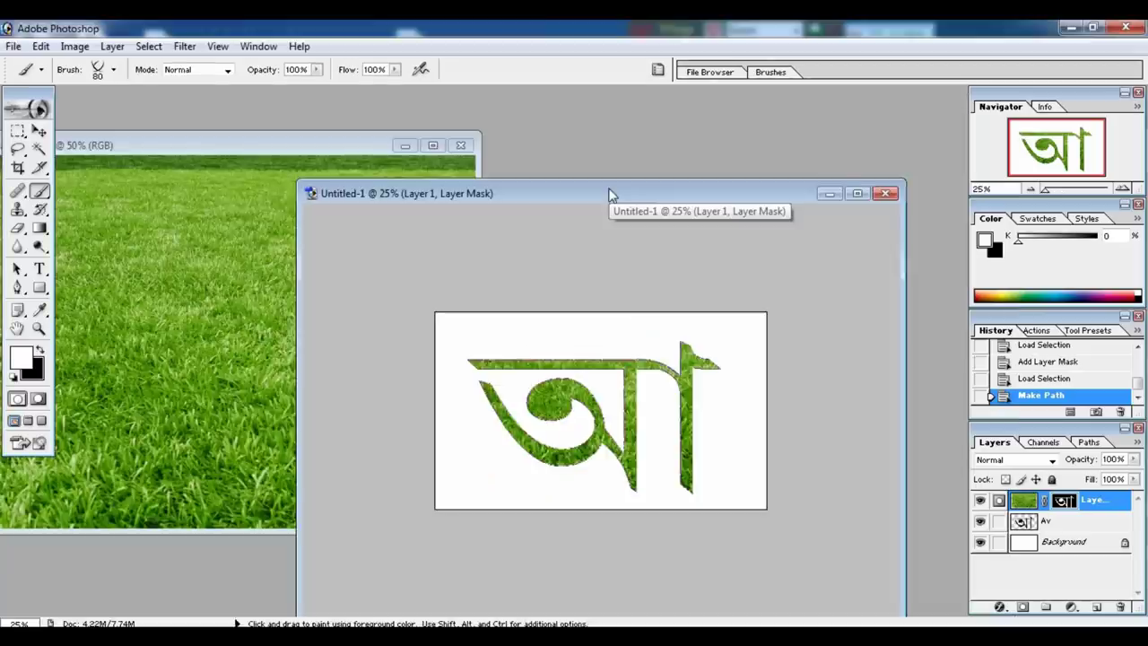
{"action": "left_click_drag", "start_coordinate": [607, 191], "coordinate": [560, 185]}
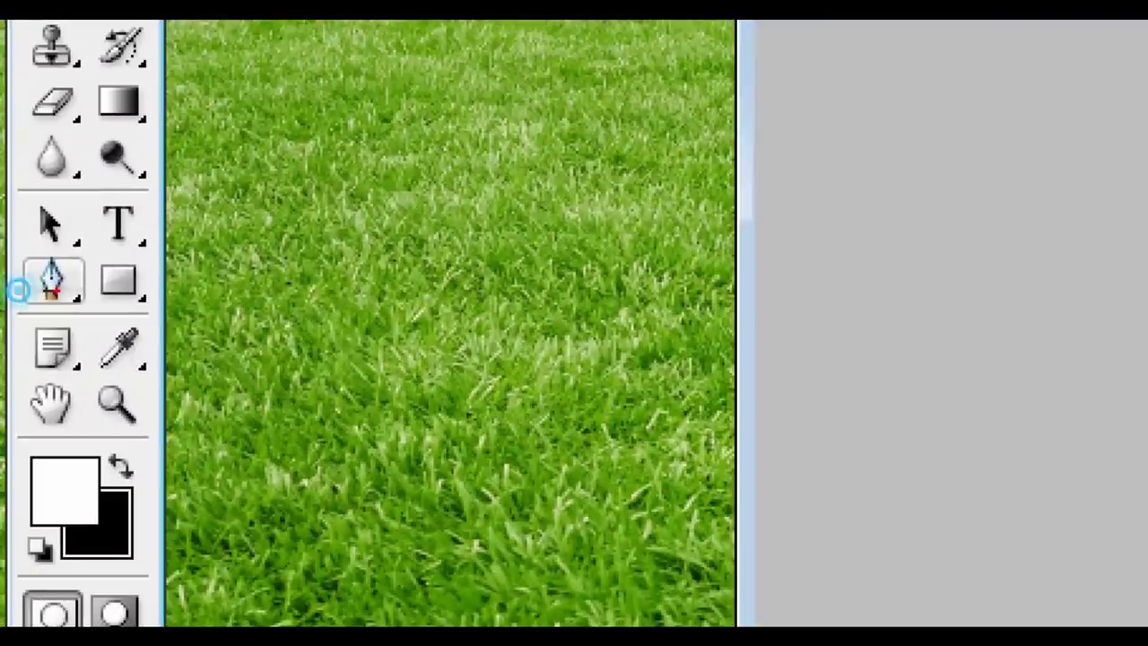
Stroke the আ outline path with the grass-tuft Brush via Stroke Path, Tool: Brush
{"action": "left_click", "coordinate": [17, 288]}
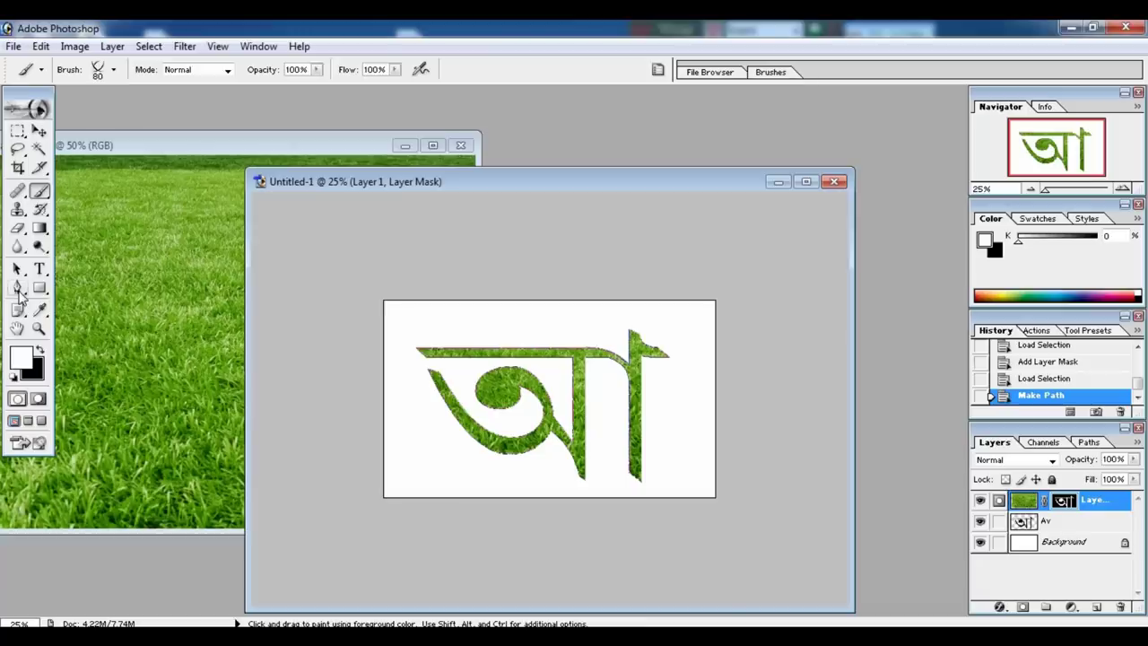
{"action": "left_click", "coordinate": [18, 289]}
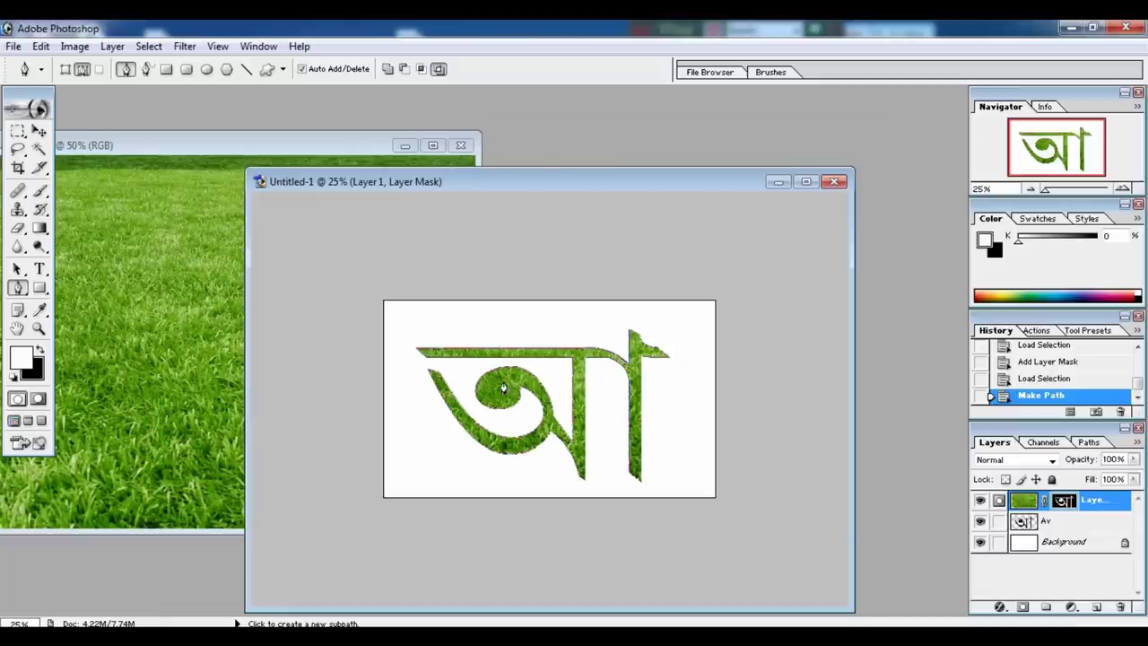
{"action": "right_click", "coordinate": [503, 387]}
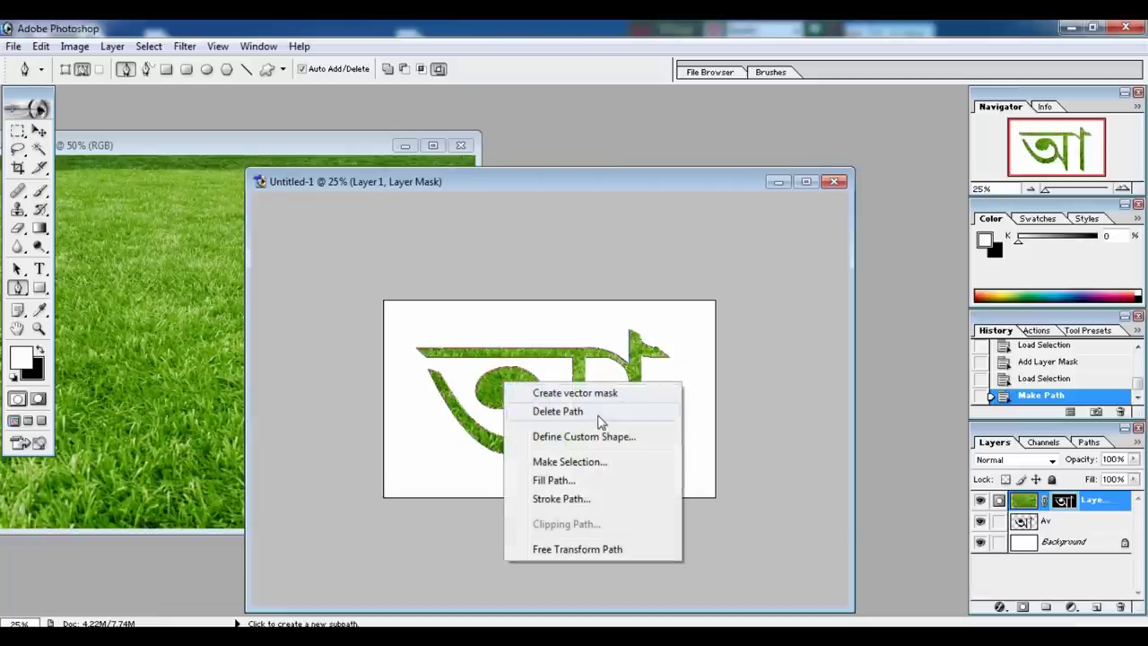
{"action": "left_click", "coordinate": [541, 499]}
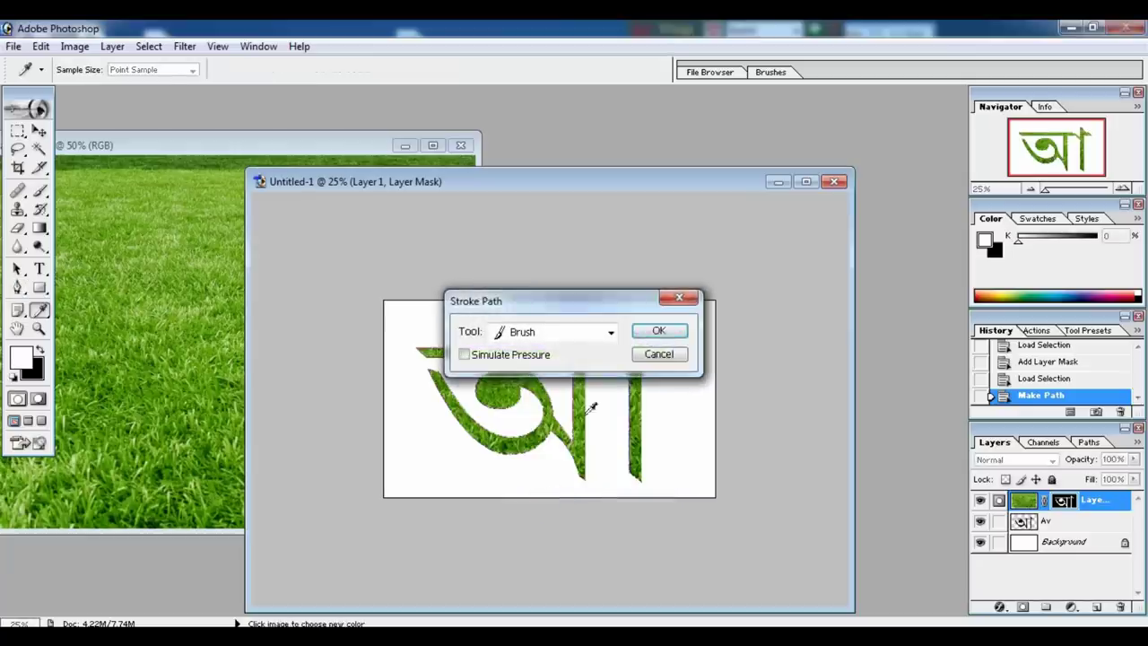
{"action": "left_click", "coordinate": [610, 334]}
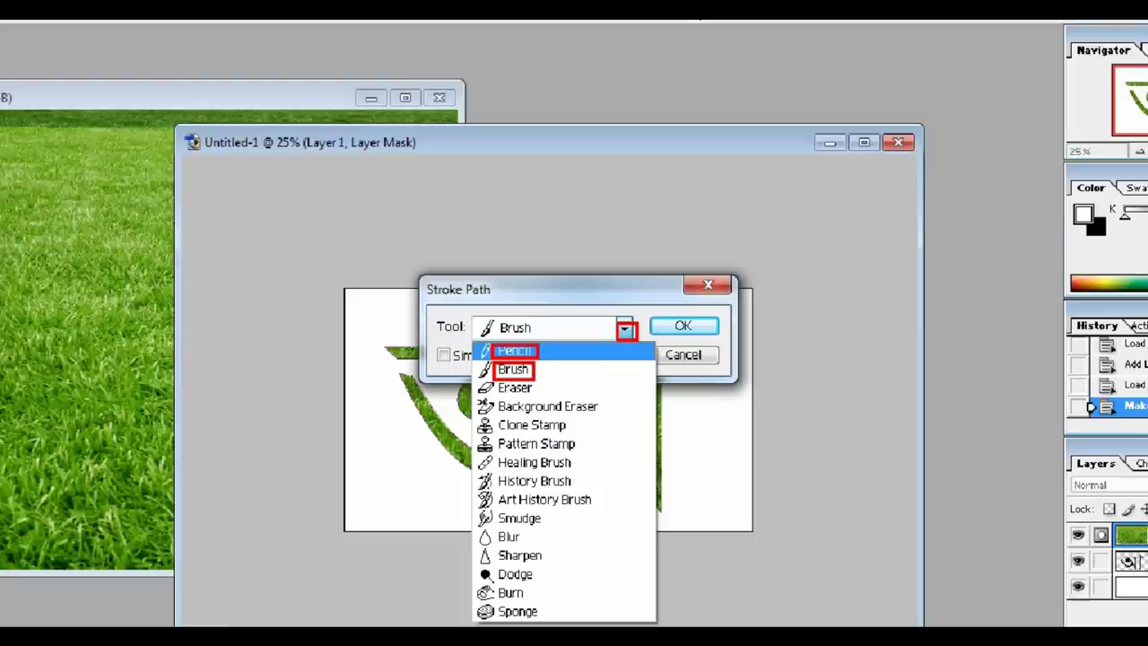
{"action": "left_click", "coordinate": [538, 368]}
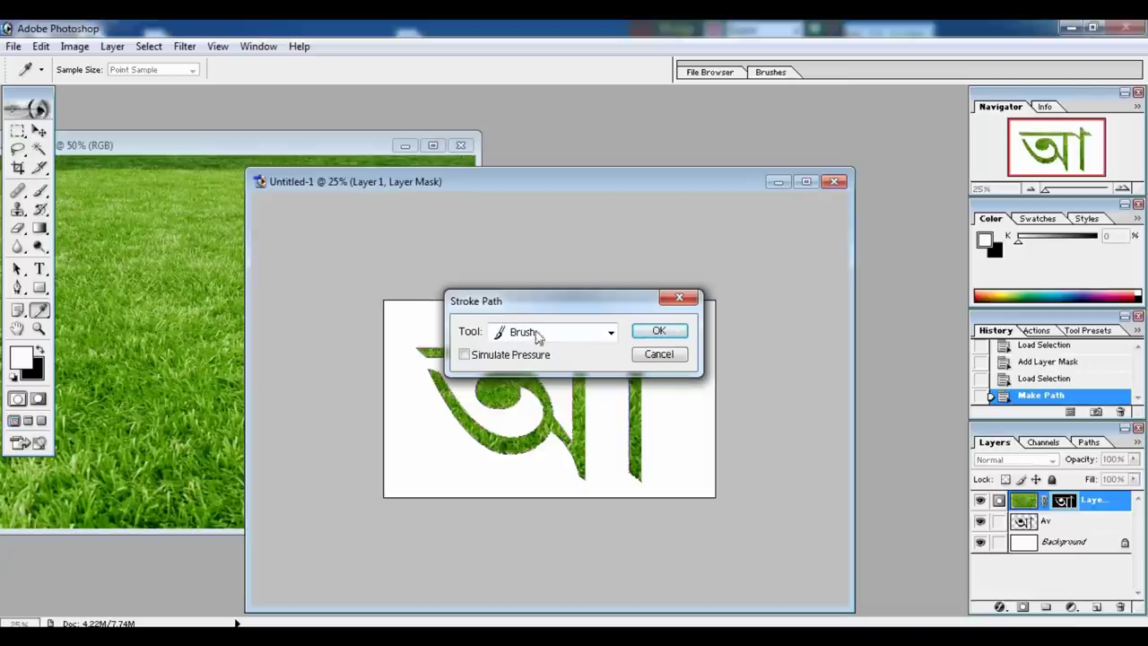
{"action": "left_click", "coordinate": [658, 333]}
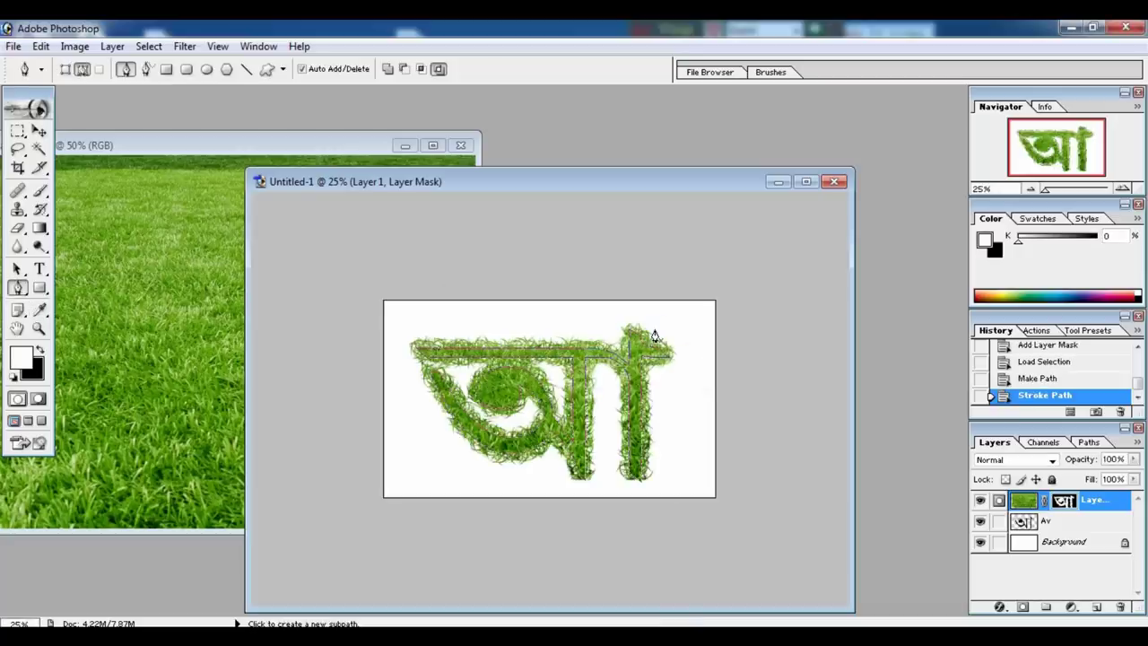
Zoom to 50% and delete the work path around the আ letter
{"action": "key", "text": "ctrl+plus"}
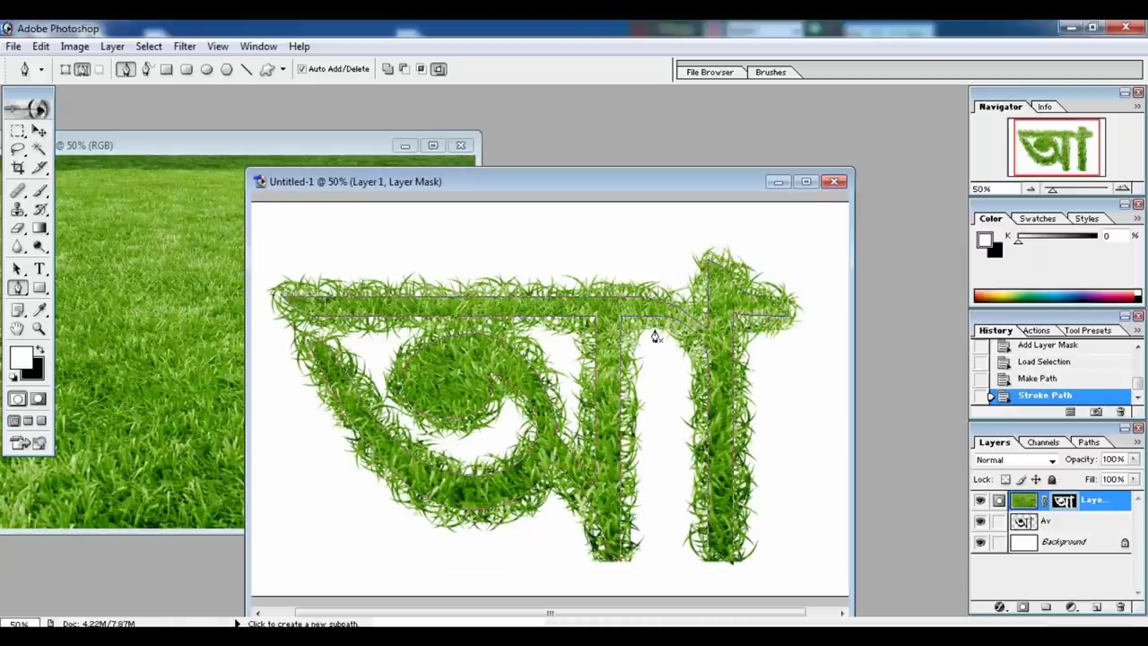
{"action": "key", "text": "Delete"}
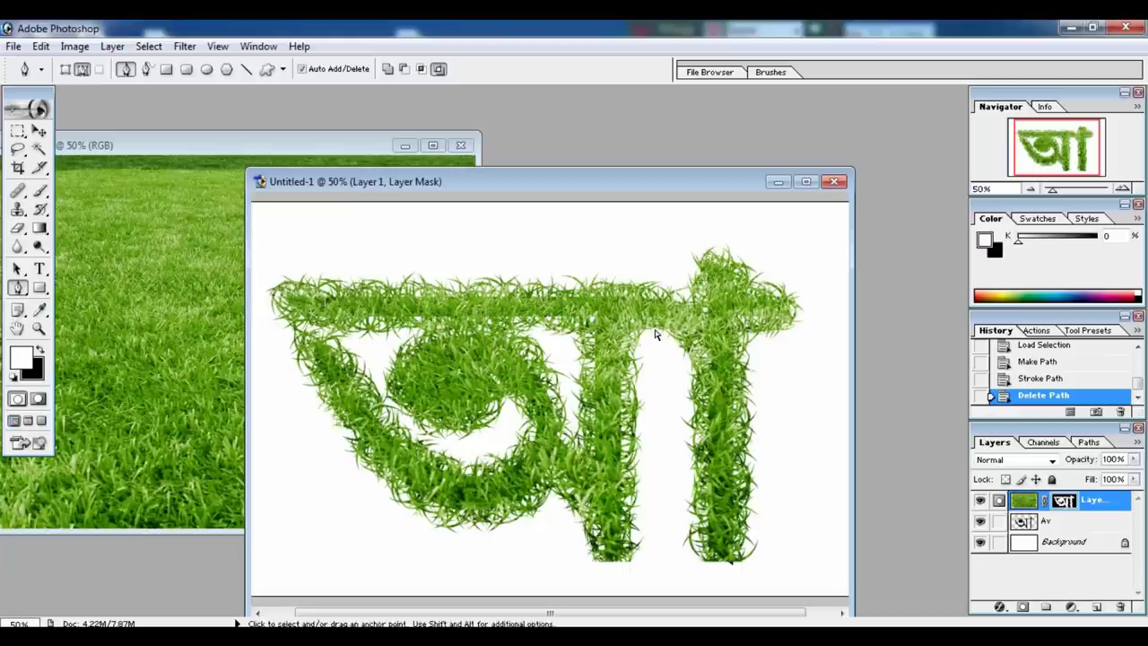